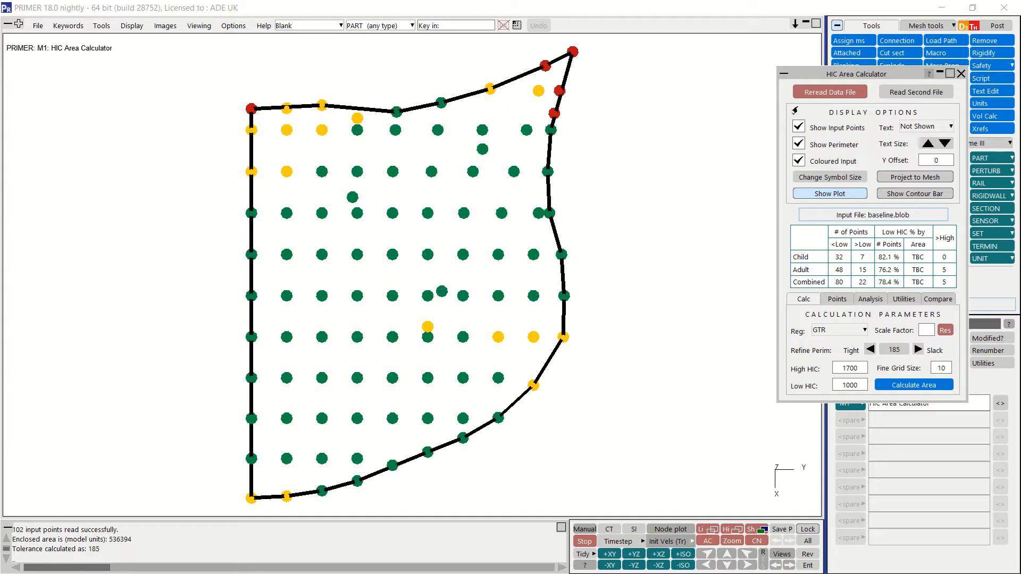
Step: Switch the display of input points and the HIC colouring of the input off and back on
click(799, 128)
click(799, 128)
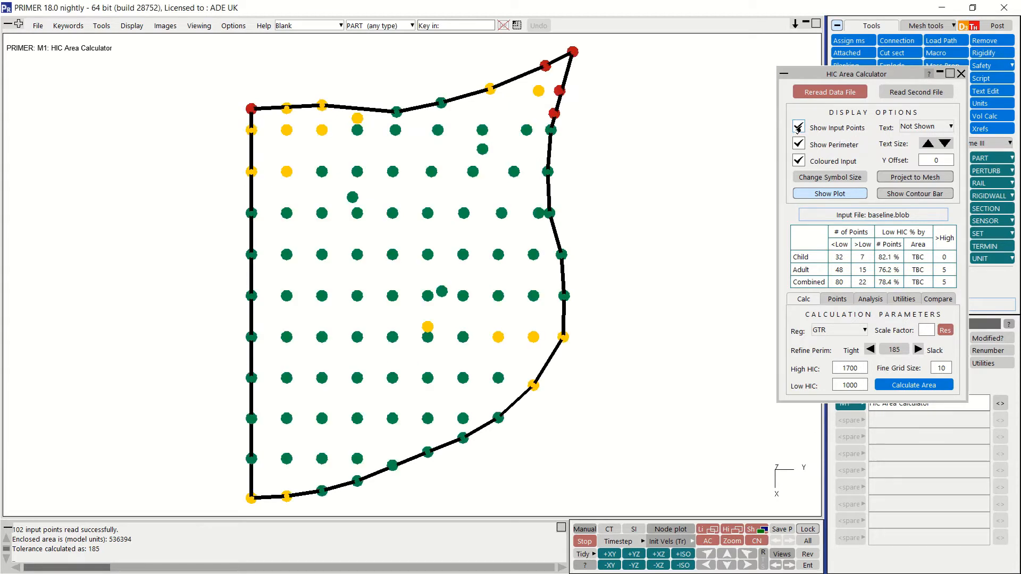
click(797, 161)
click(797, 162)
Step: Check the available text options for the points, and hide and redisplay the whole plot
click(907, 128)
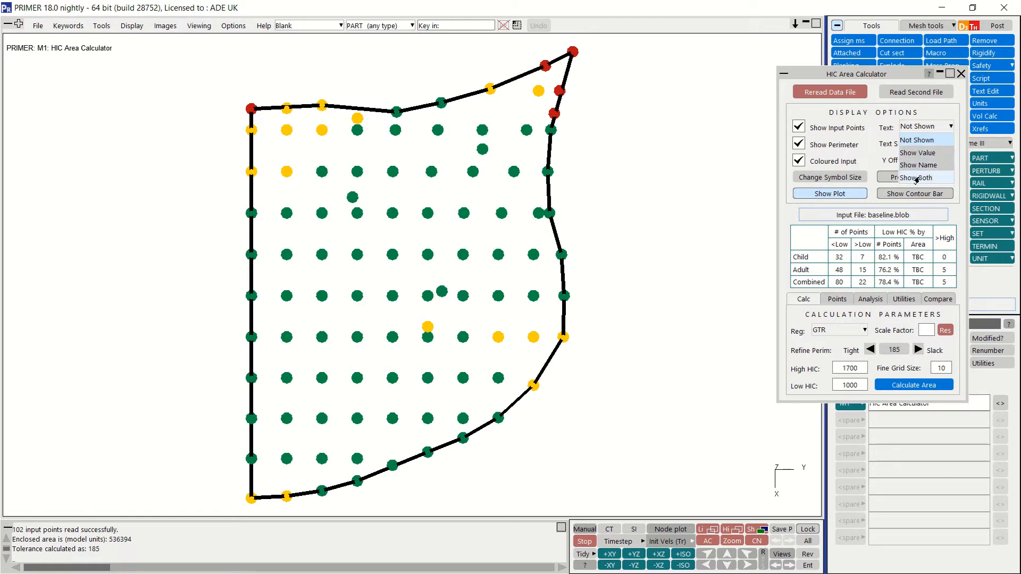
click(865, 164)
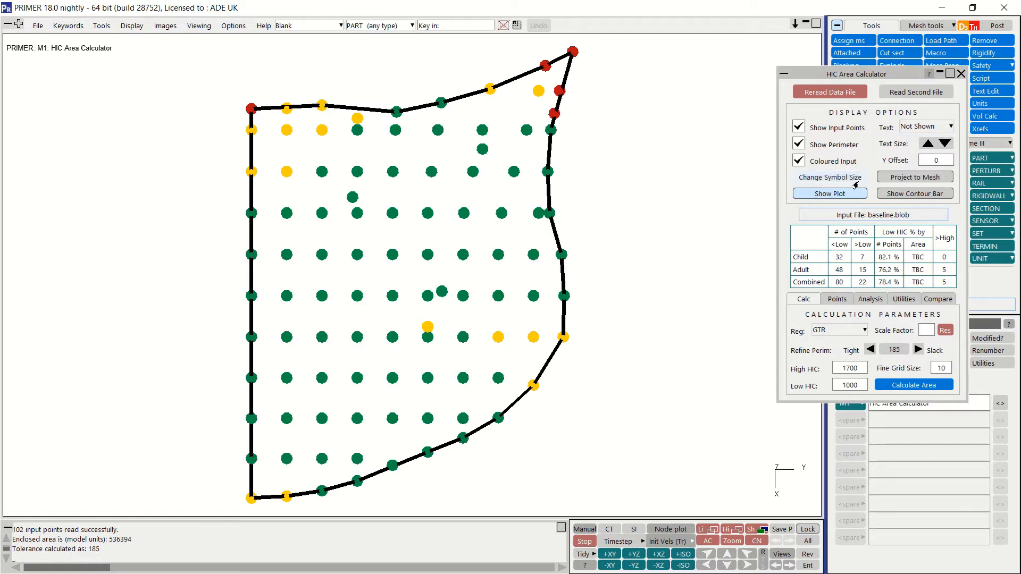
click(831, 194)
click(832, 195)
click(831, 195)
click(831, 194)
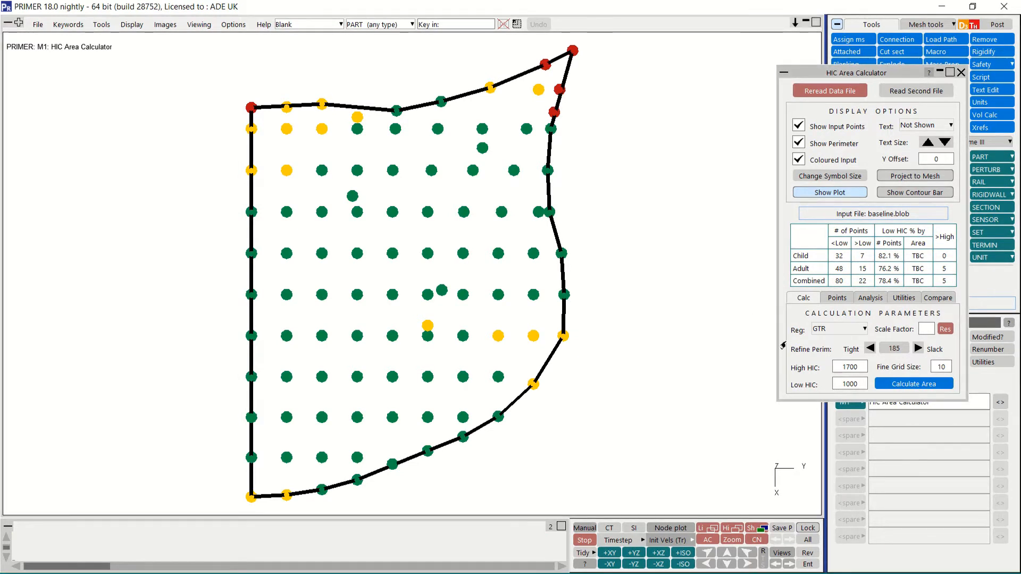
Step: Tighten the perimeter tolerance to 160 and calculate the area under the GTR regulation
mouse_move(804, 348)
click(843, 329)
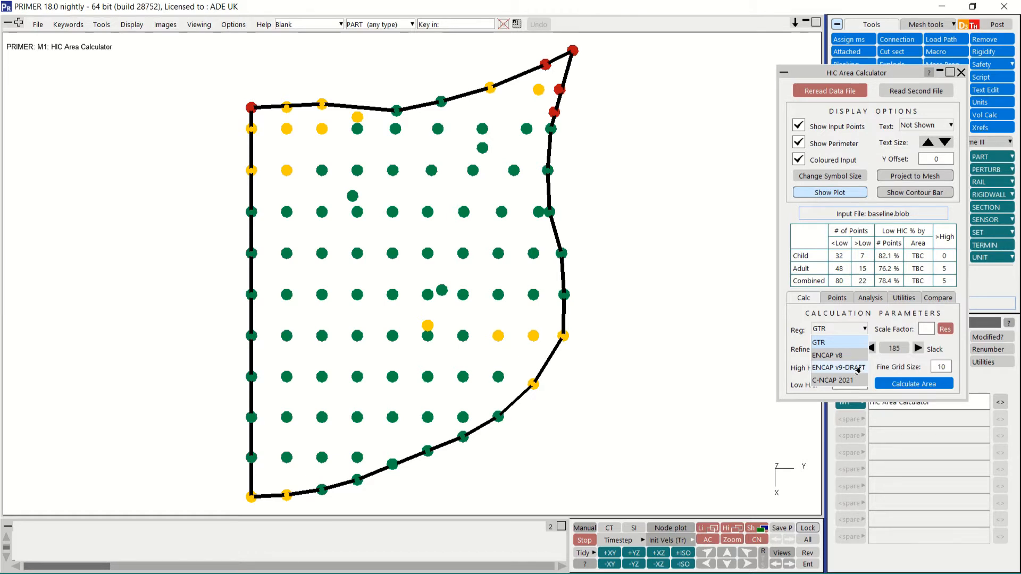
click(881, 371)
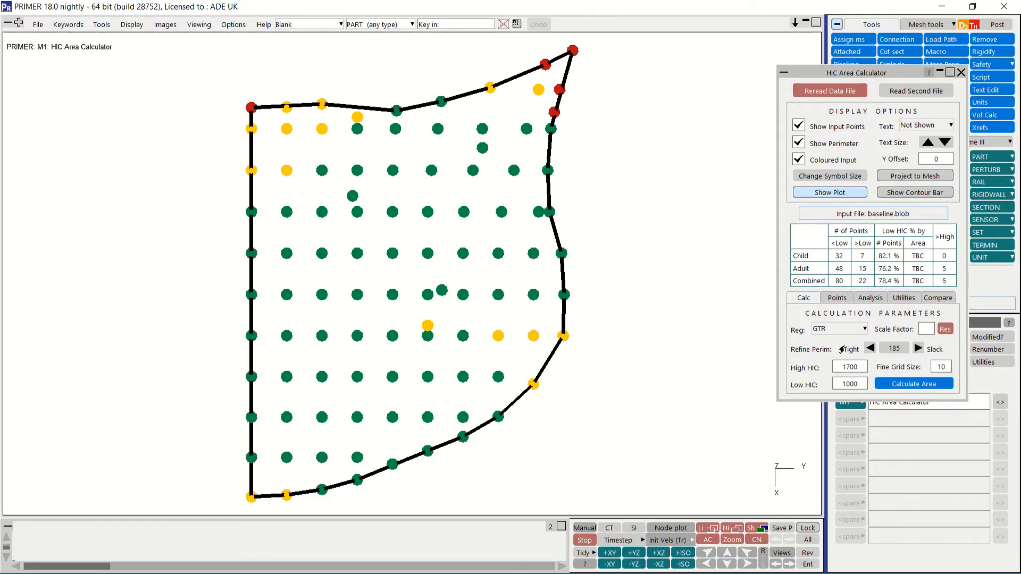
click(870, 348)
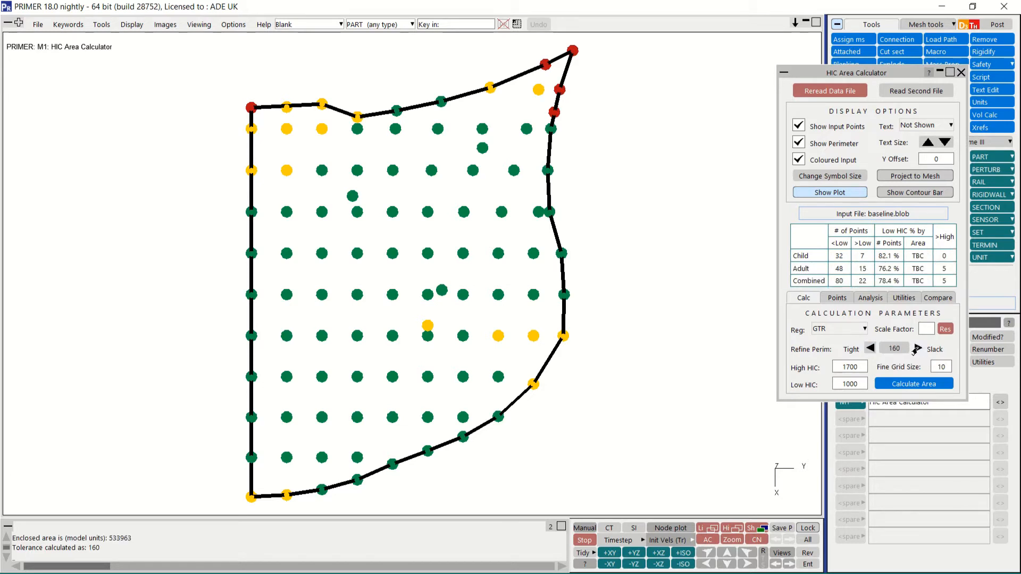
click(870, 349)
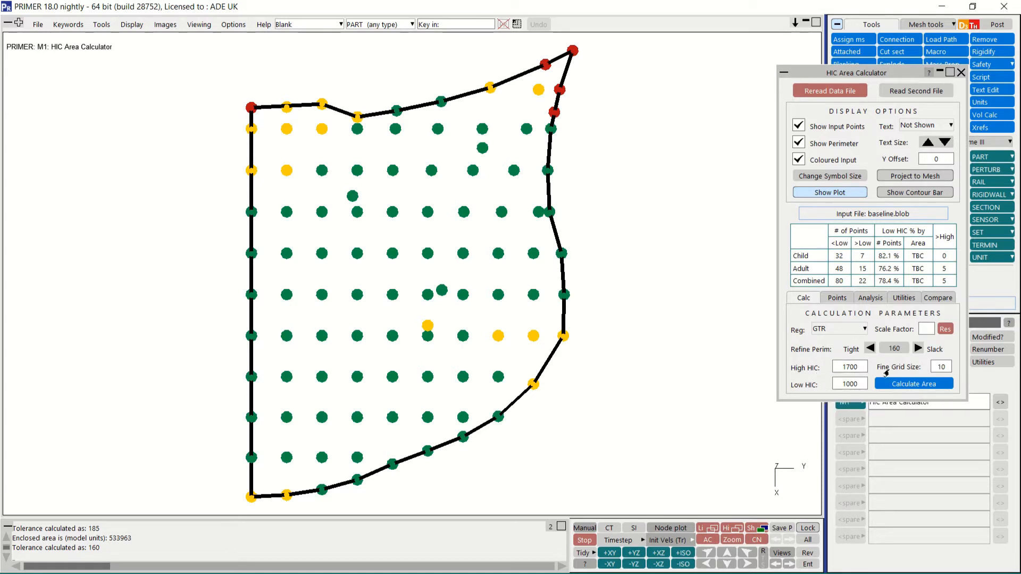
click(905, 385)
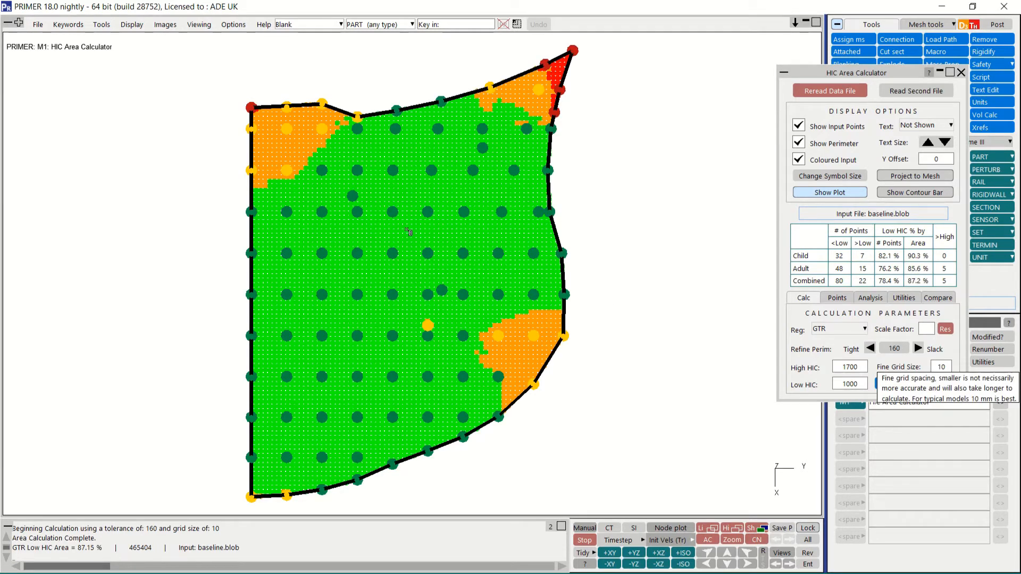
Step: Apply a scale factor of 0.8 to the GTR high and low HIC limits
click(927, 333)
text(0.8)
key(Return)
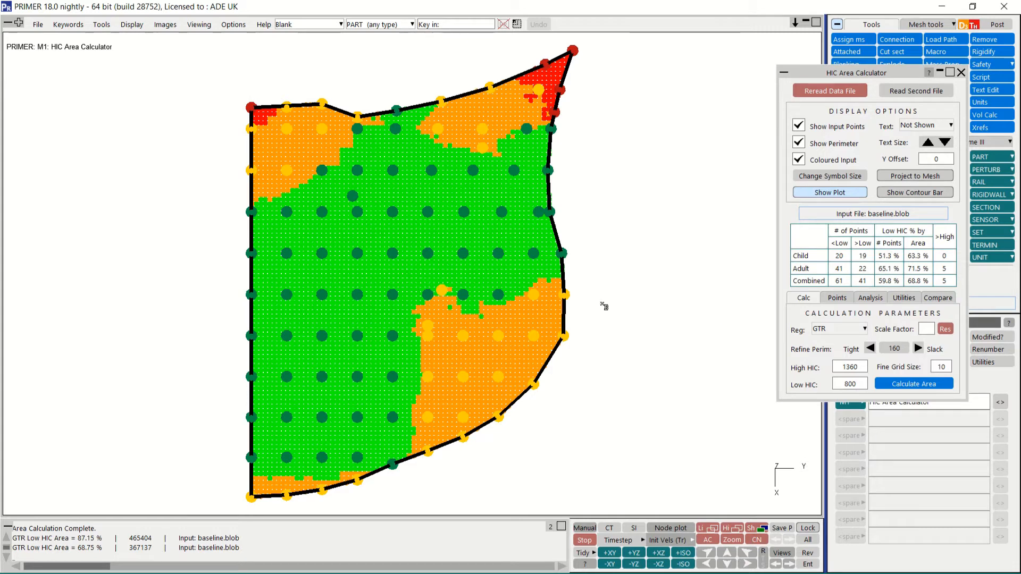
Step: Switch the regulation to ENCAP v8 and scale its HIC band limits by 0.8
click(848, 332)
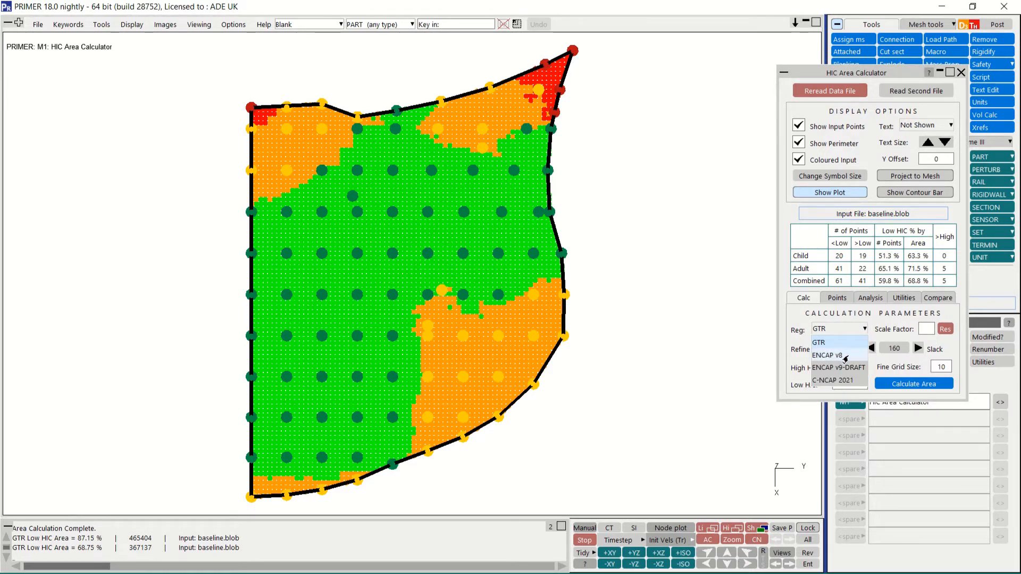
click(846, 356)
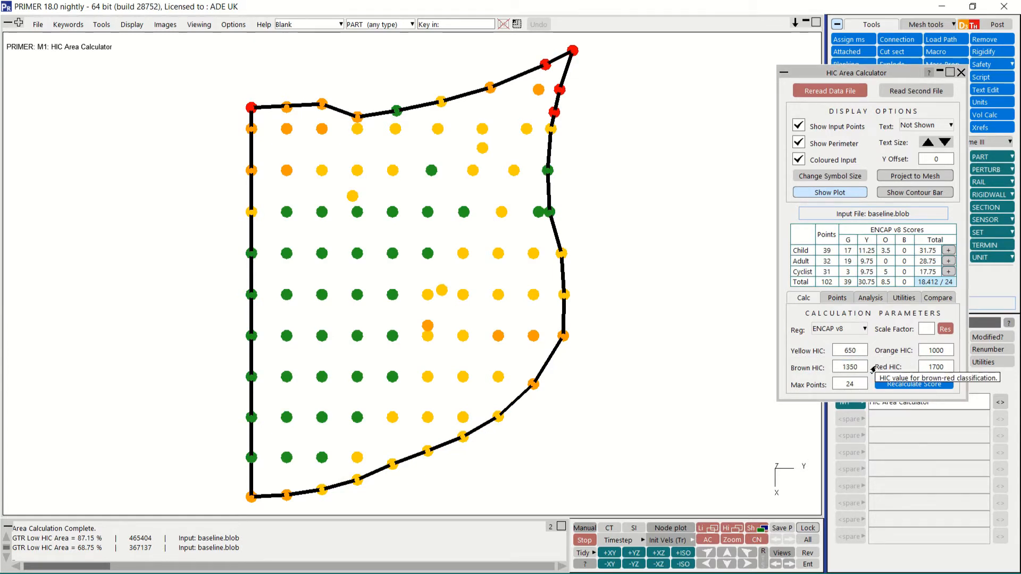
click(919, 330)
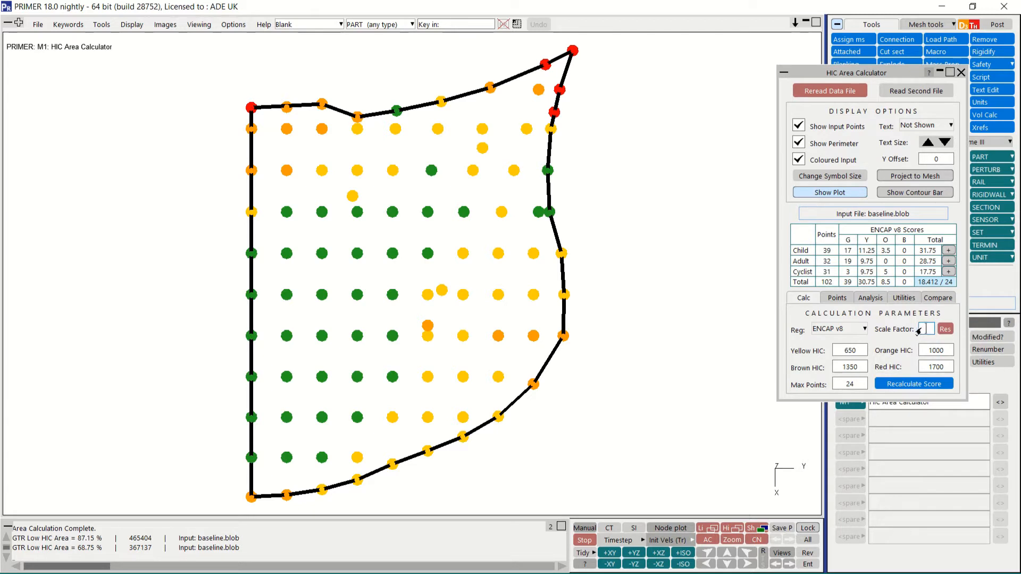
text(0.8)
key(Return)
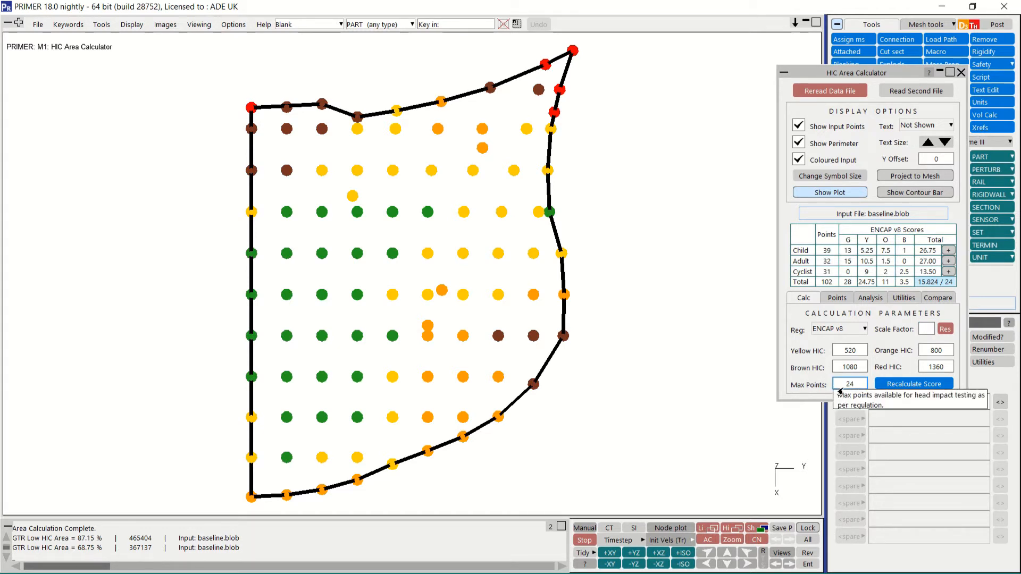
Step: Change the regulation to C-NCAP 2021 and review the child, adult and cyclist scores
click(832, 330)
click(848, 377)
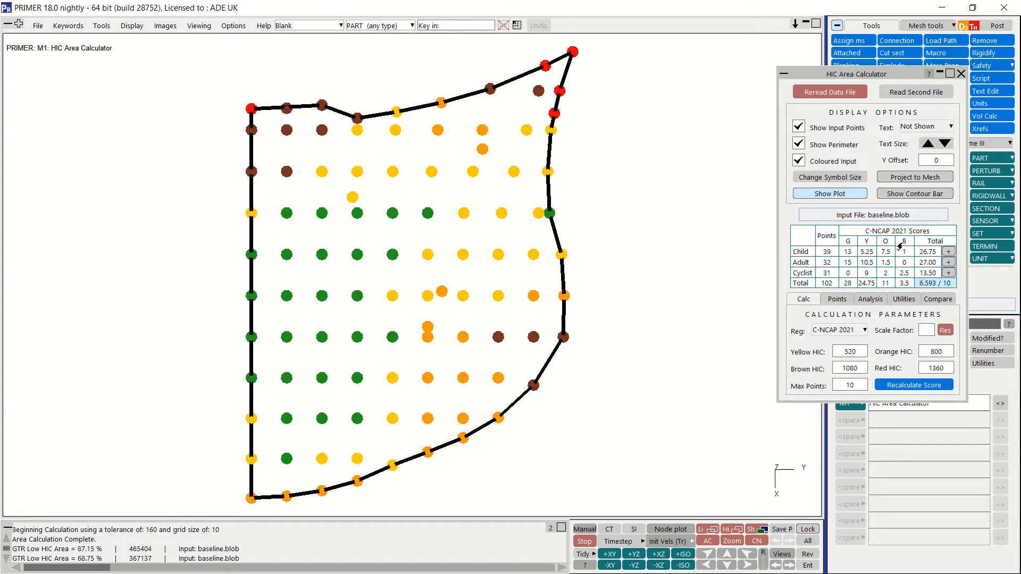
mouse_move(928, 257)
mouse_move(930, 286)
mouse_move(827, 274)
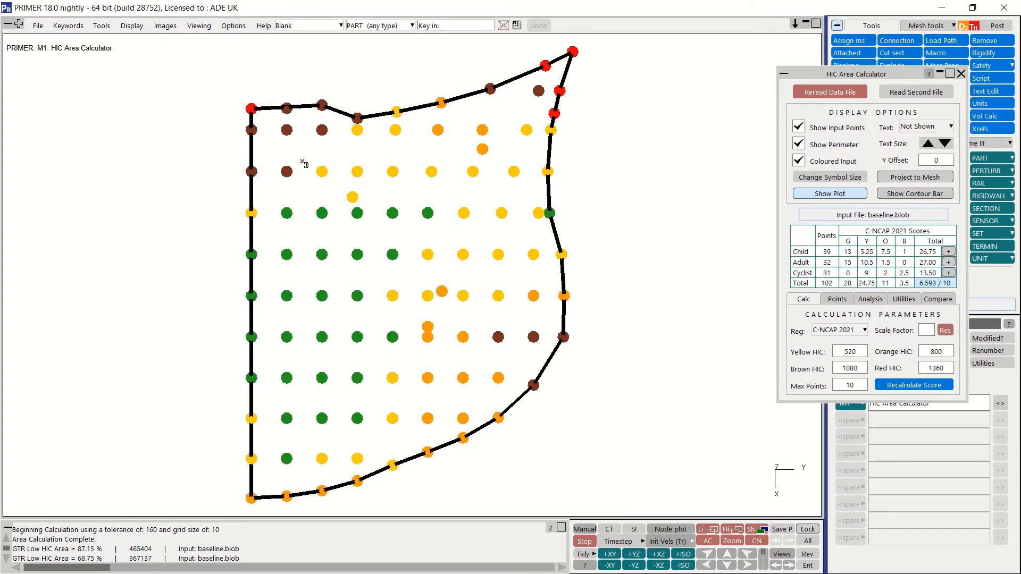
Step: Add 10 extra cyclist points with a total score of 6 to the C-NCAP 2021 result, and remove them again
click(948, 273)
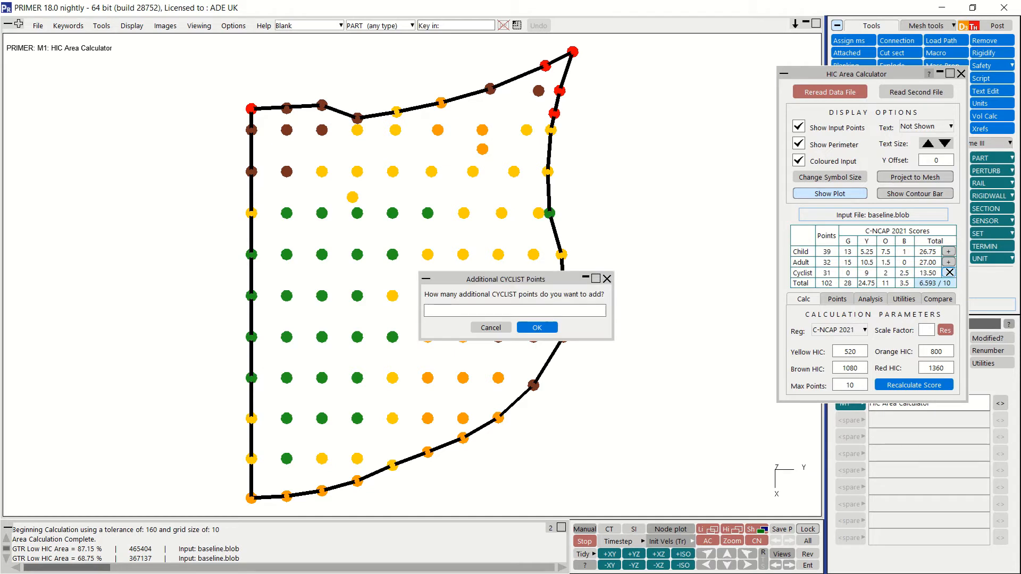
click(508, 315)
click(538, 328)
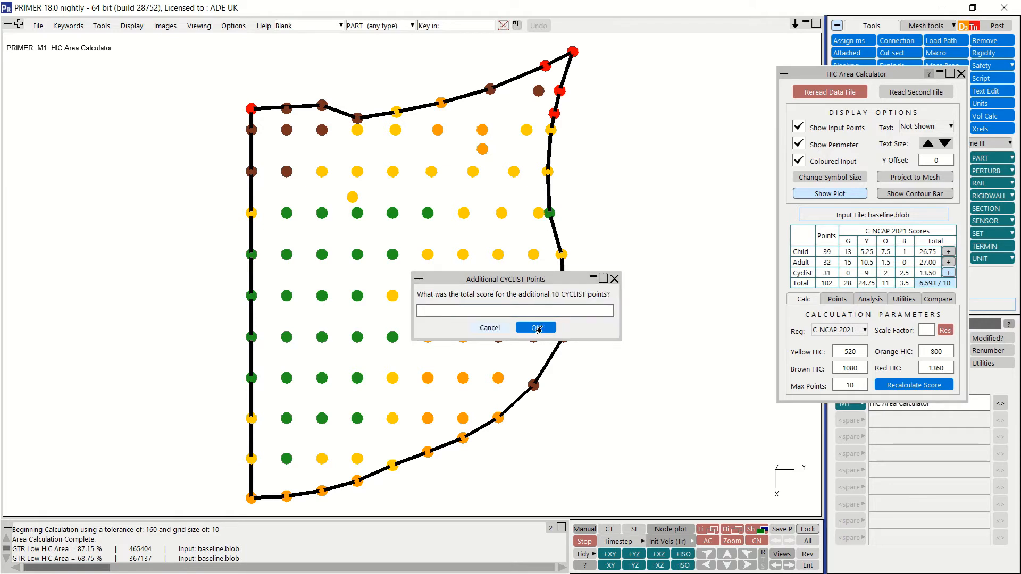
click(510, 313)
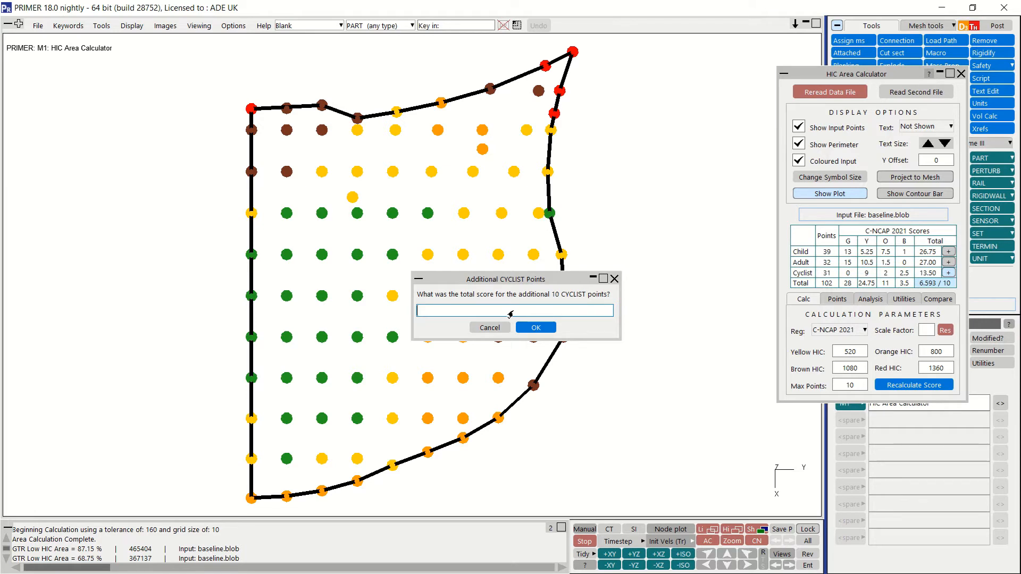
text(6)
click(536, 329)
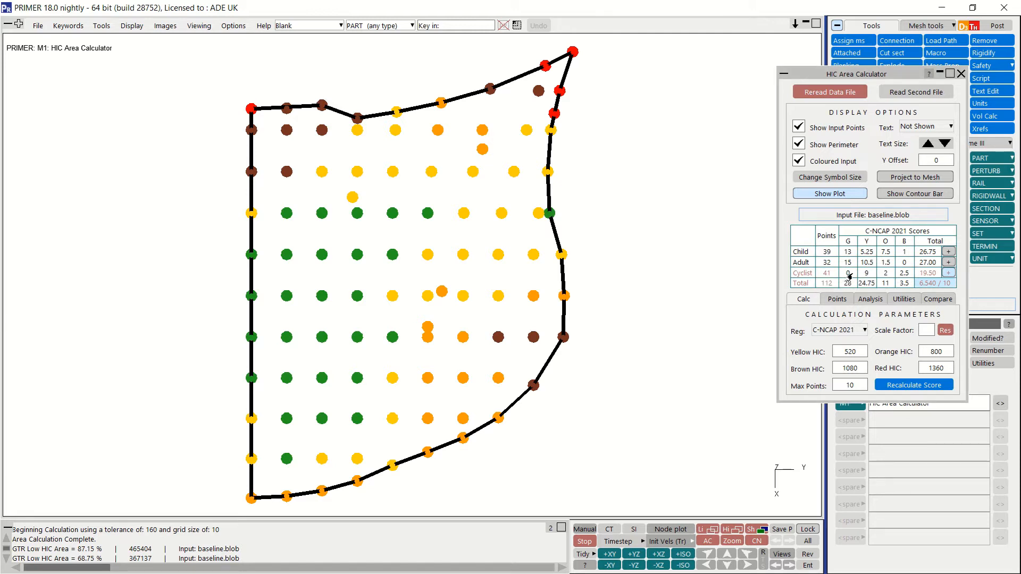
mouse_move(928, 276)
click(948, 273)
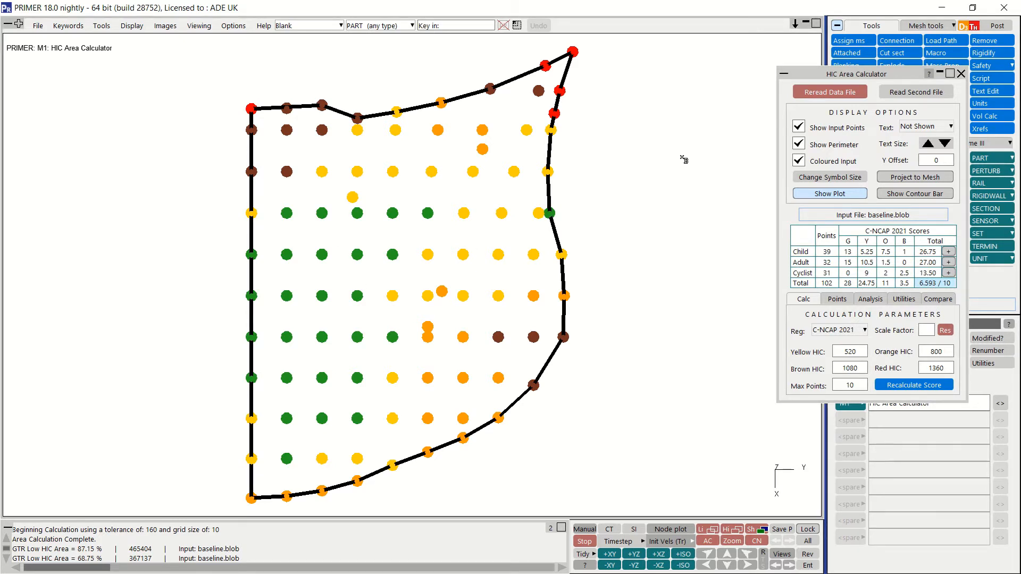
Step: Try to reflect the impact points, selecting all of them except the column along the straight vertical edge
click(830, 299)
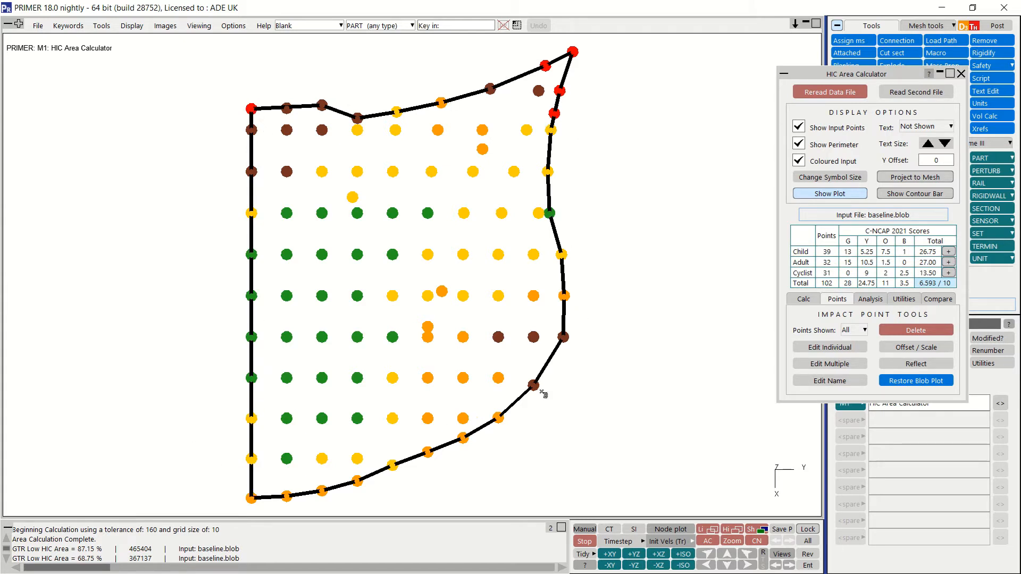
click(895, 366)
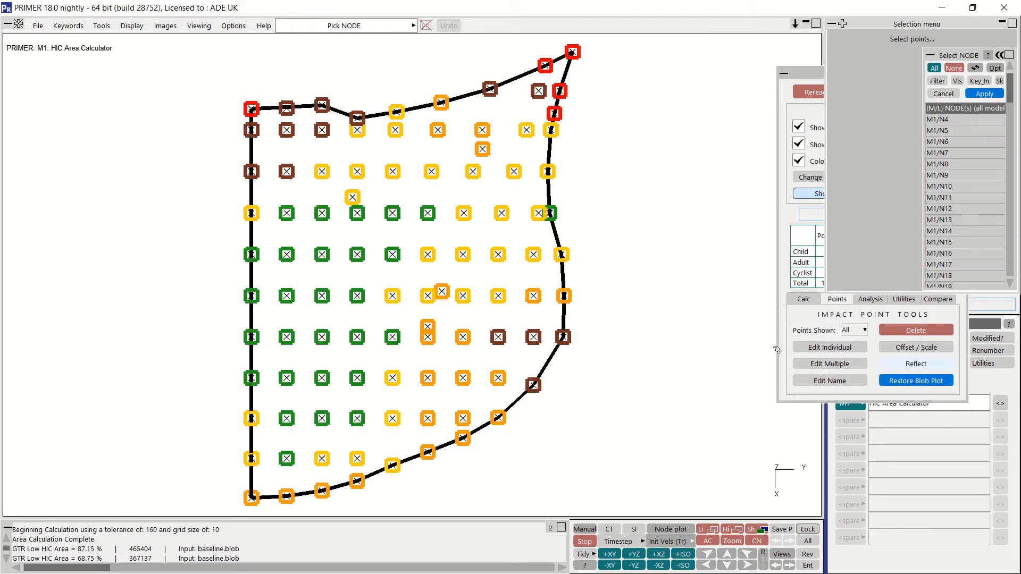
drag(273, 39, 655, 499)
click(985, 94)
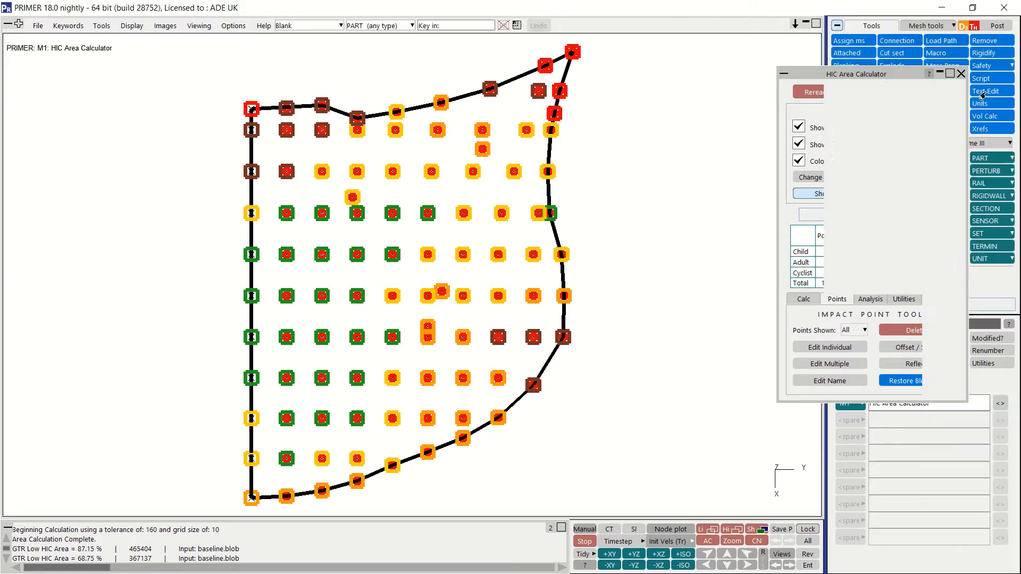
click(637, 269)
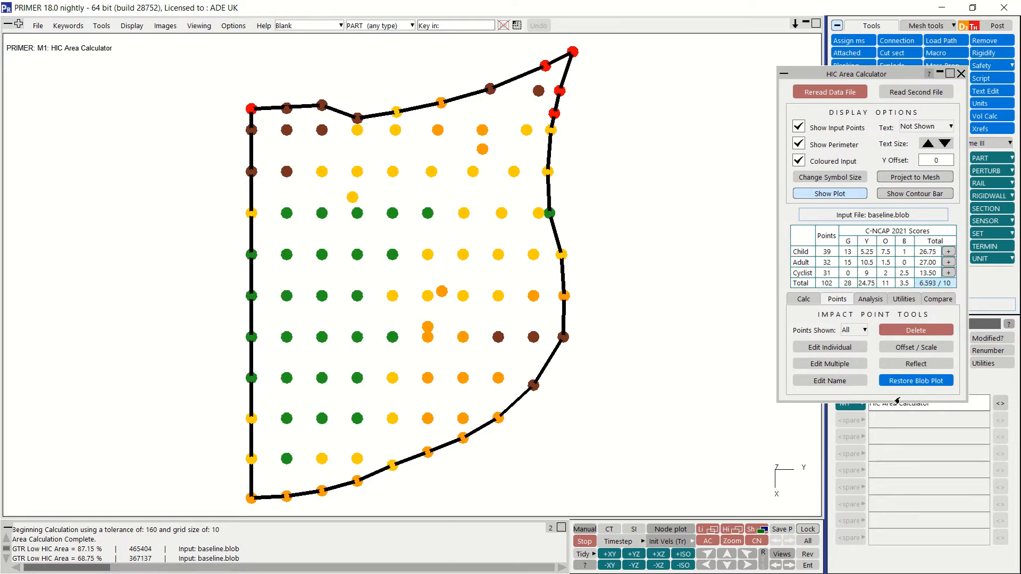
Step: Run a Band Sensitivity analysis with a HIC proximity of 40 for points close to improving, and clear its highlighting
click(863, 302)
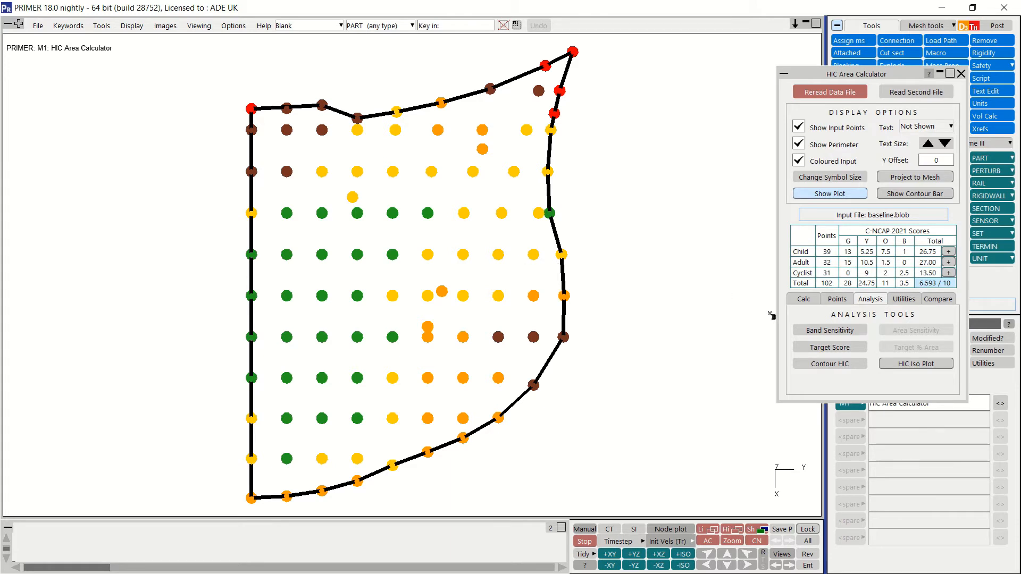
click(802, 329)
click(393, 312)
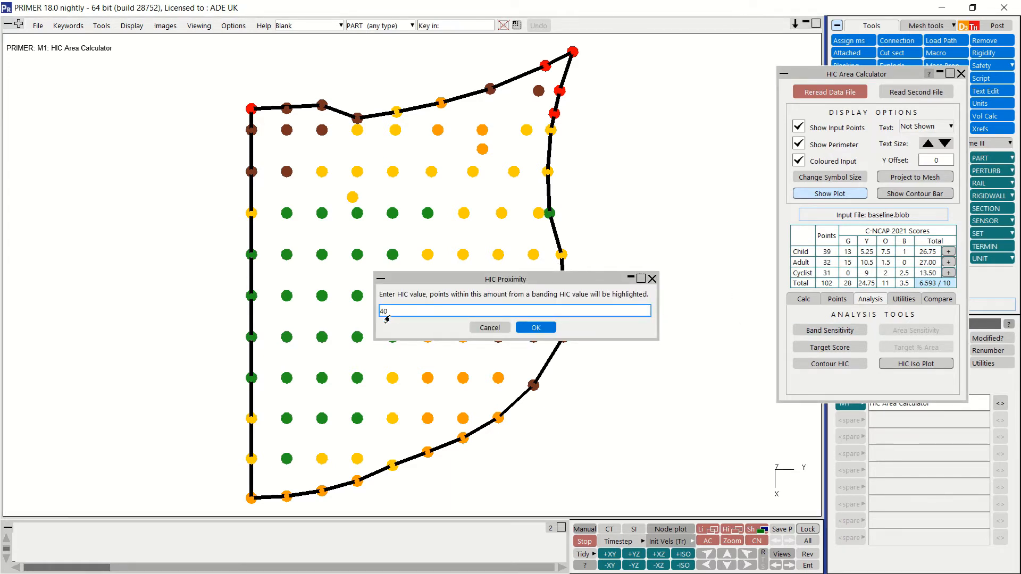
click(530, 326)
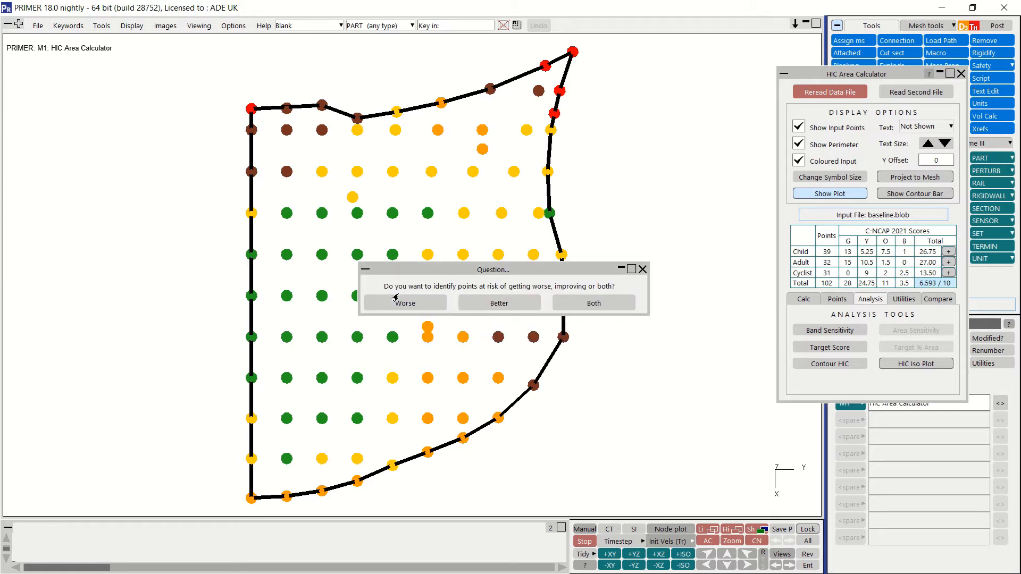
click(516, 308)
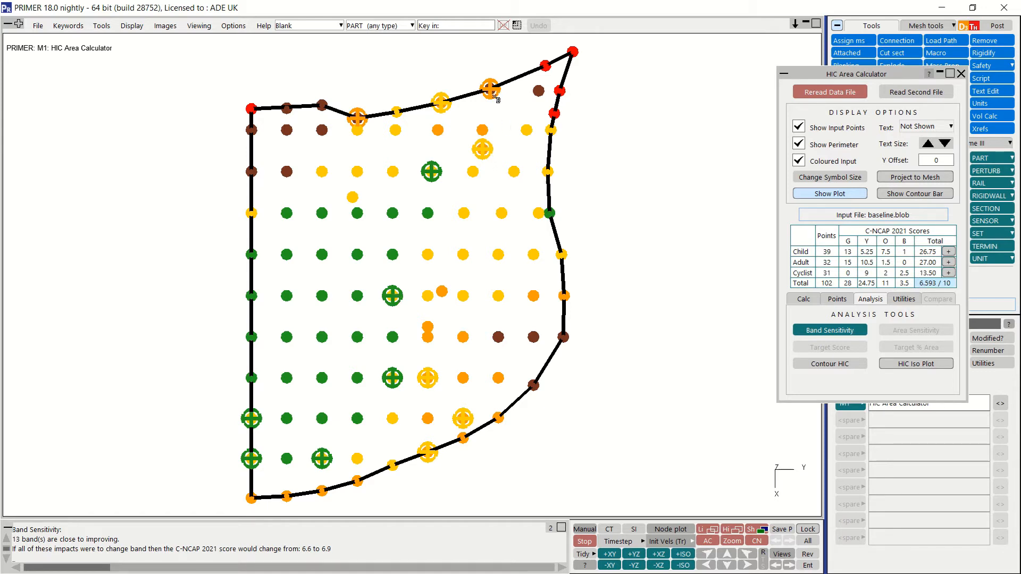
click(844, 331)
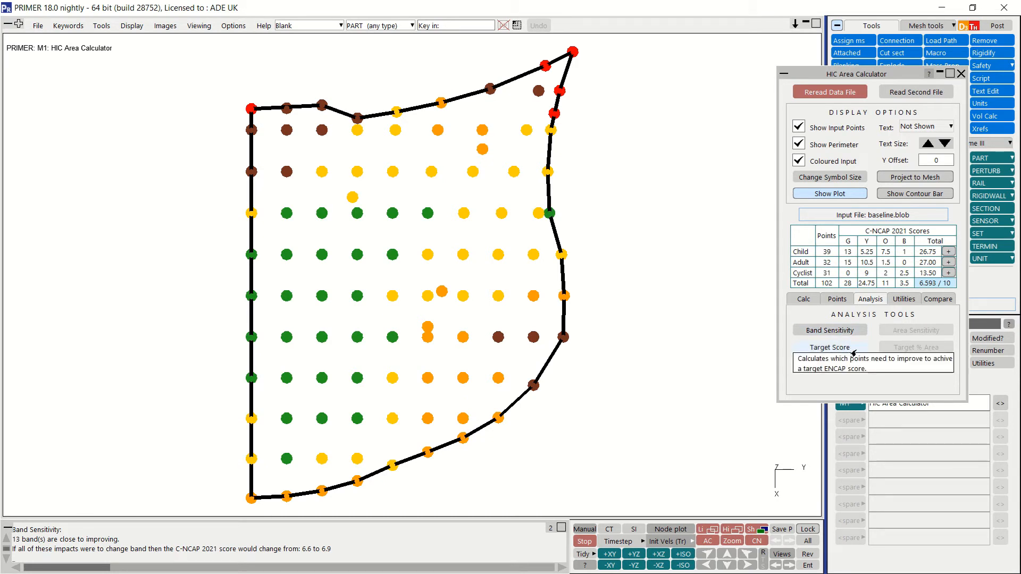
Step: Run a Target Score analysis for 7.5 points, excluding the impact points along the upper edge and in the upper rows
mouse_move(928, 287)
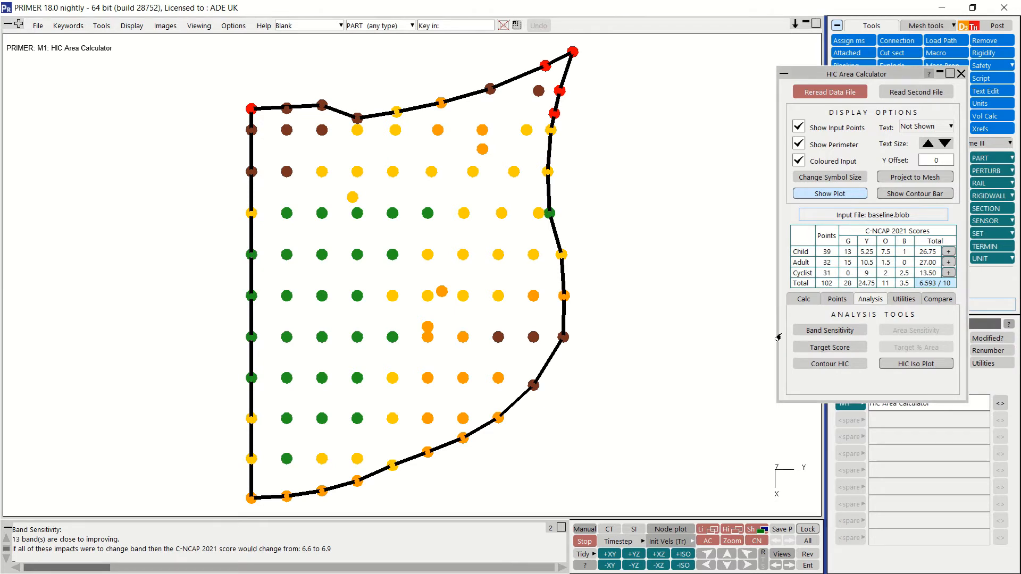
click(824, 347)
click(533, 313)
text(7)
click(539, 328)
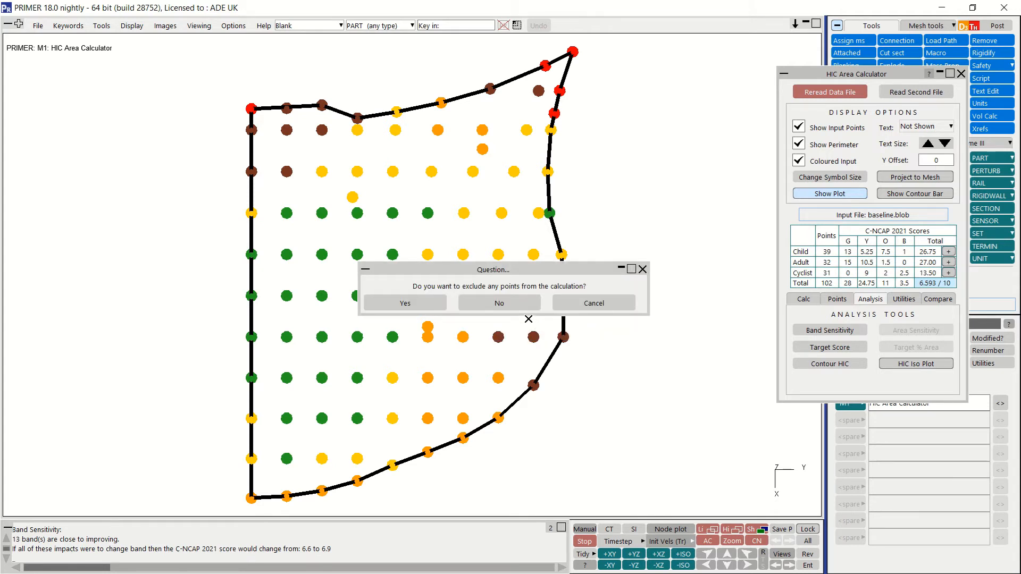
click(404, 303)
drag(198, 39, 650, 184)
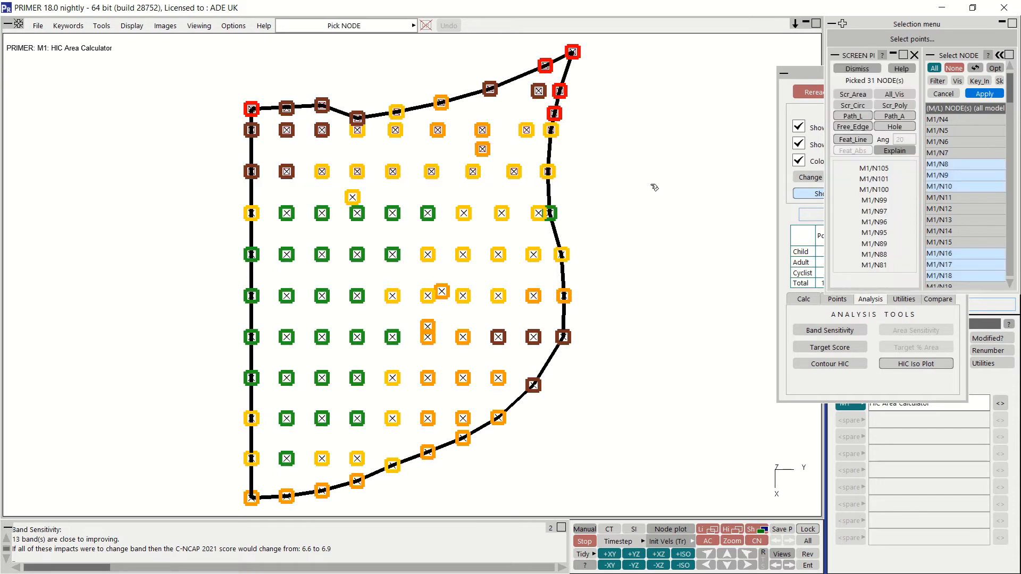
click(976, 95)
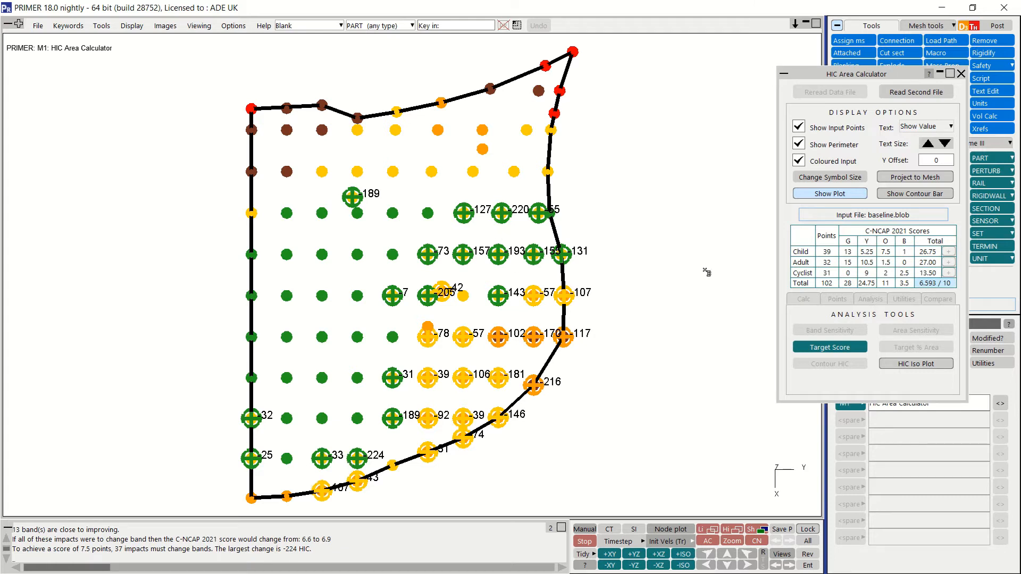
Step: Clear the Target Score highlighting and contour the HIC values, redisplaying the lowest band and toggling the contour bar
click(852, 347)
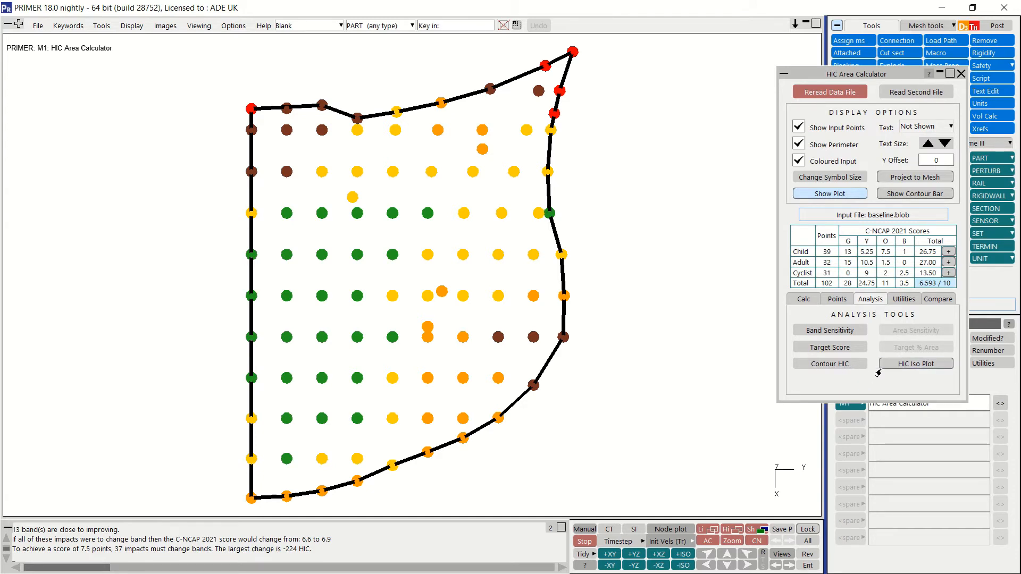
click(830, 365)
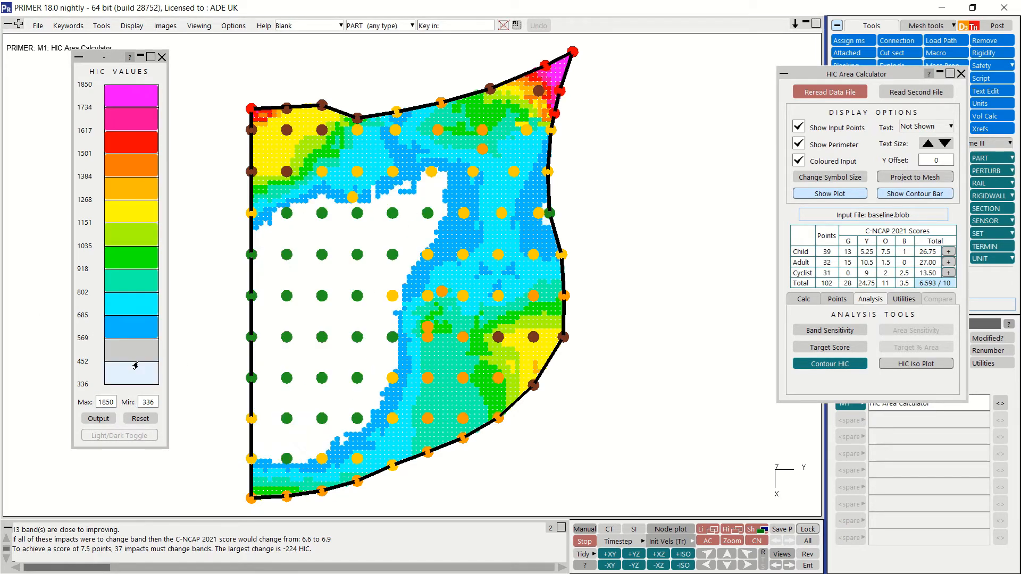
click(133, 377)
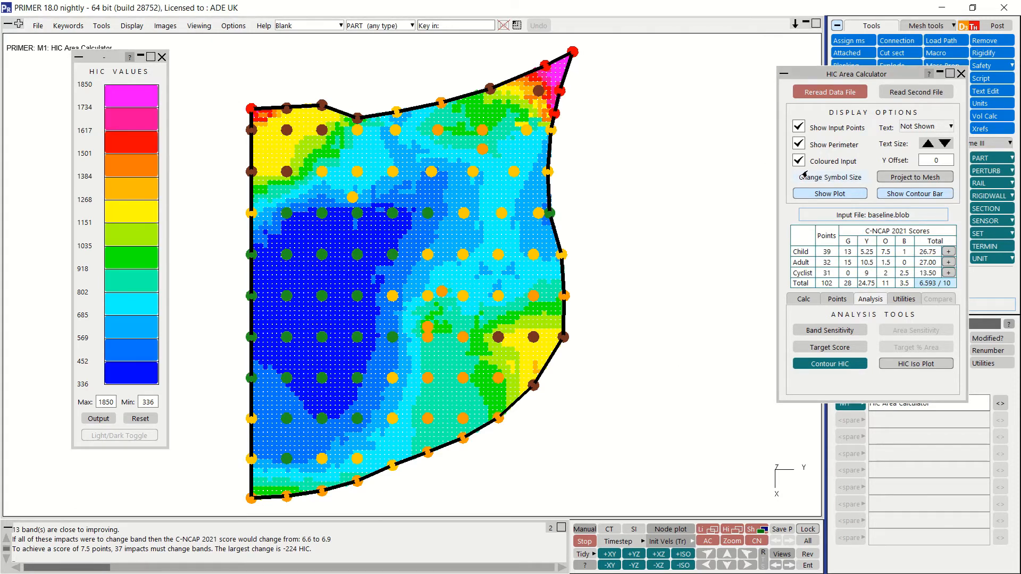
click(909, 197)
click(909, 196)
click(910, 196)
click(911, 195)
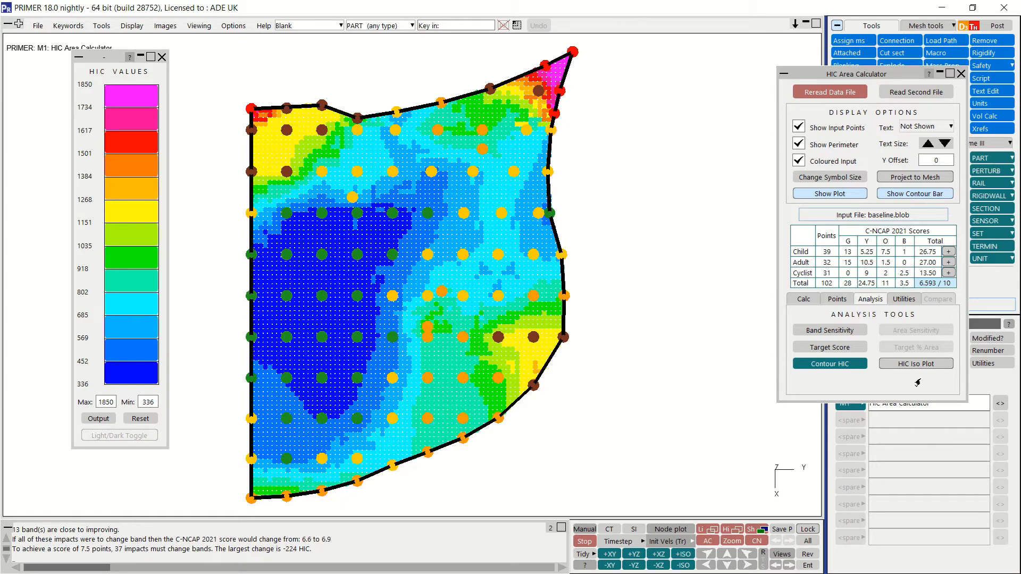
Step: Plot the HIC iso line for a value of 1000 over the contour plot
click(888, 366)
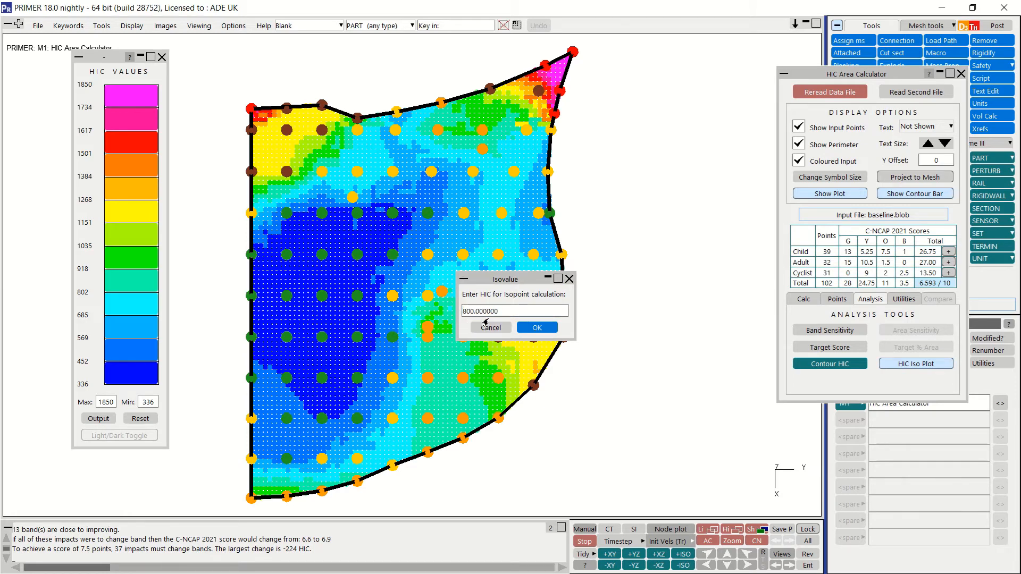
click(498, 315)
drag(499, 314, 461, 316)
text(1000)
click(536, 327)
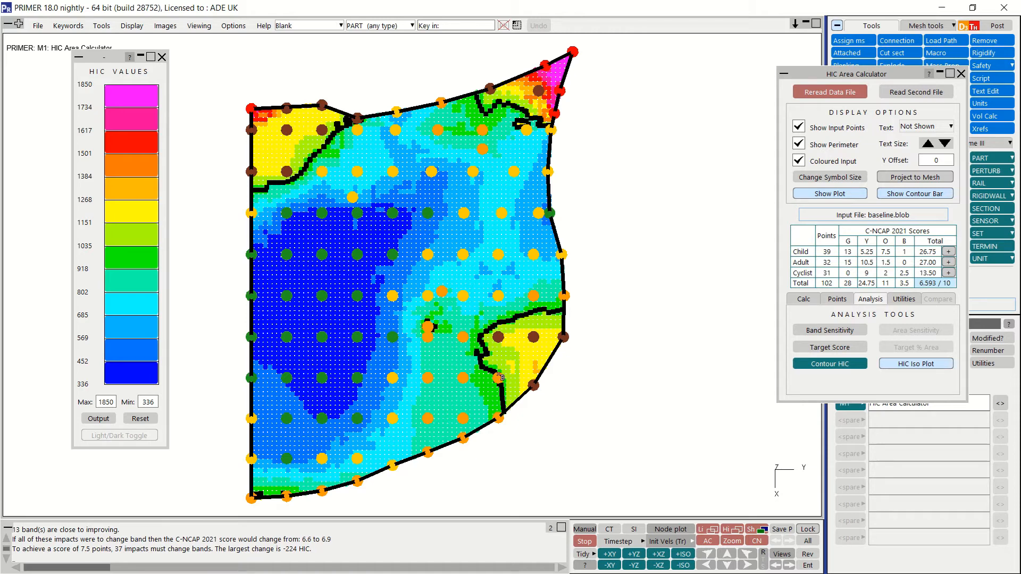
click(549, 309)
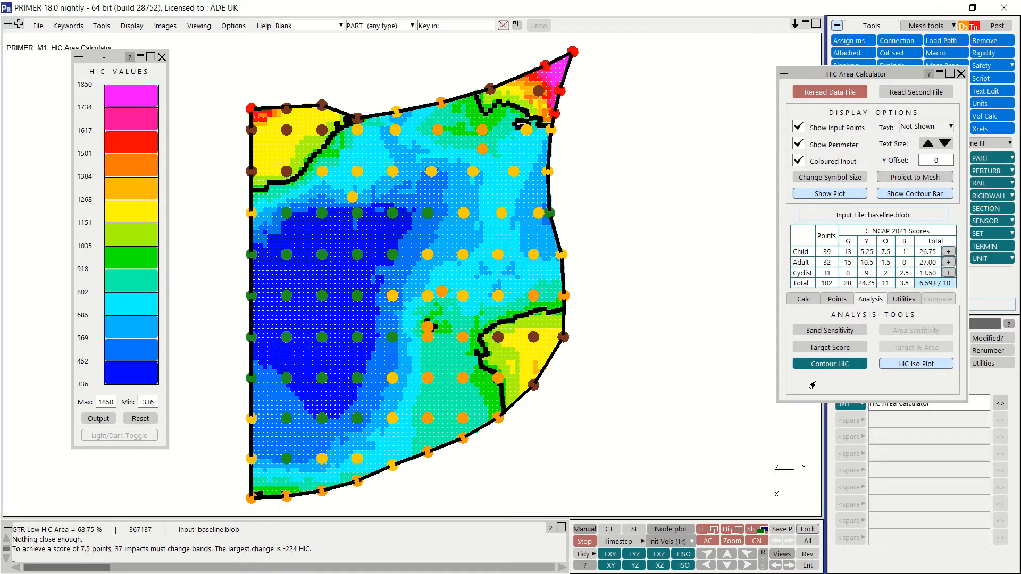
Step: Review the HIC tool utilities, and clear the HIC contour plot and its iso line
click(896, 301)
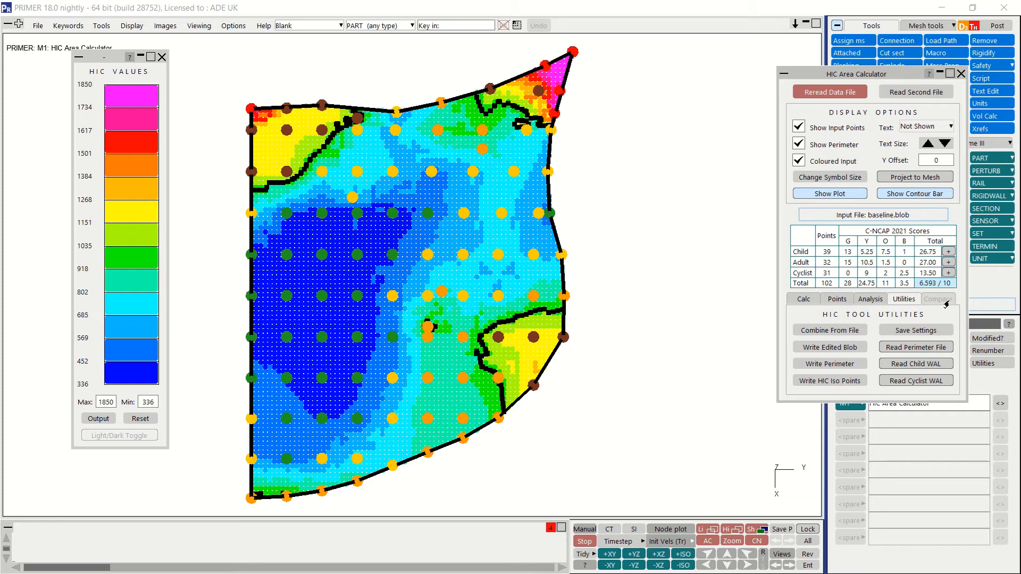
click(871, 302)
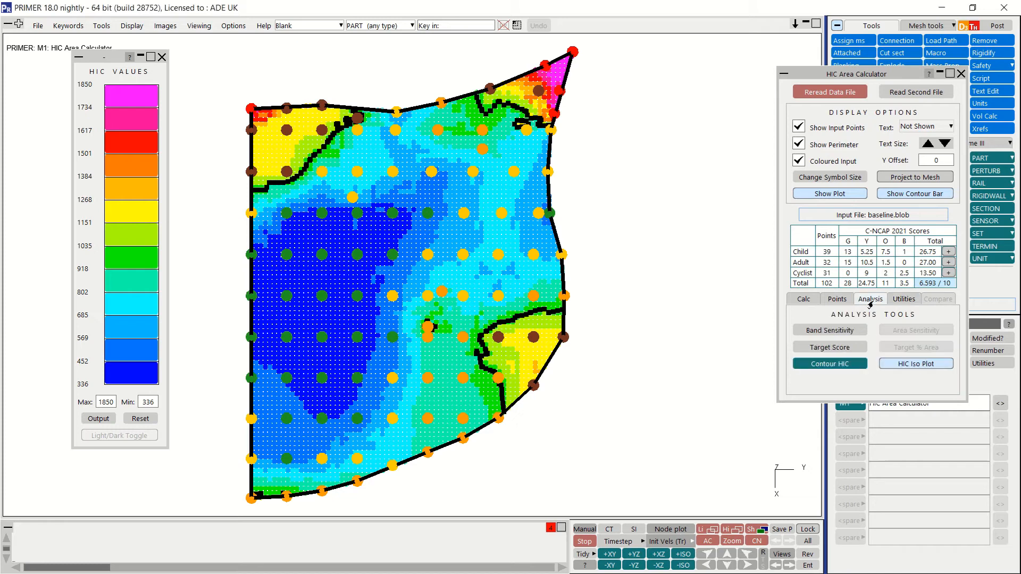
click(857, 366)
click(858, 366)
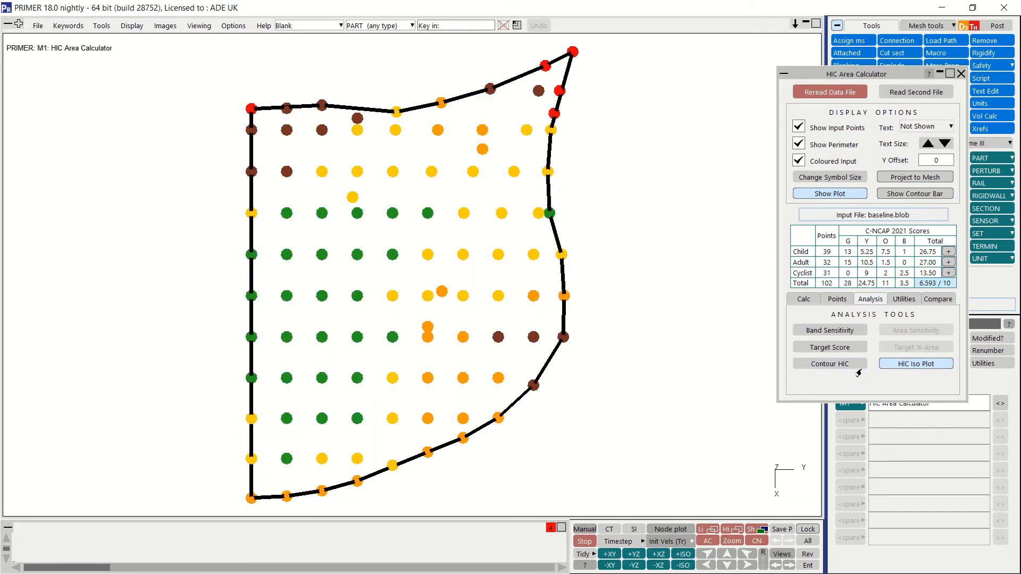
Step: Read study.blob as the second input file and score it with the C-NCAP 2021 regulation
click(942, 302)
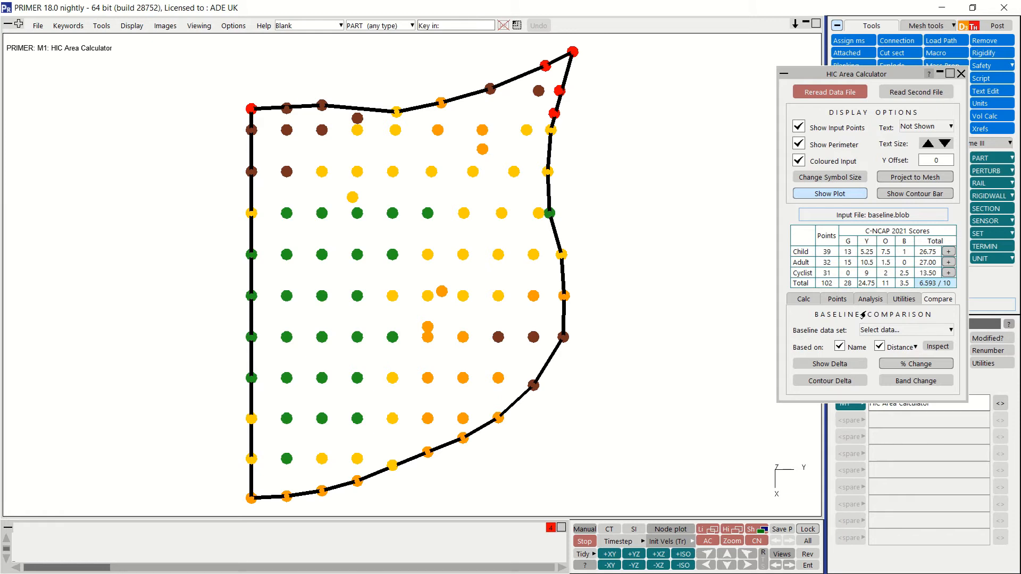
click(907, 93)
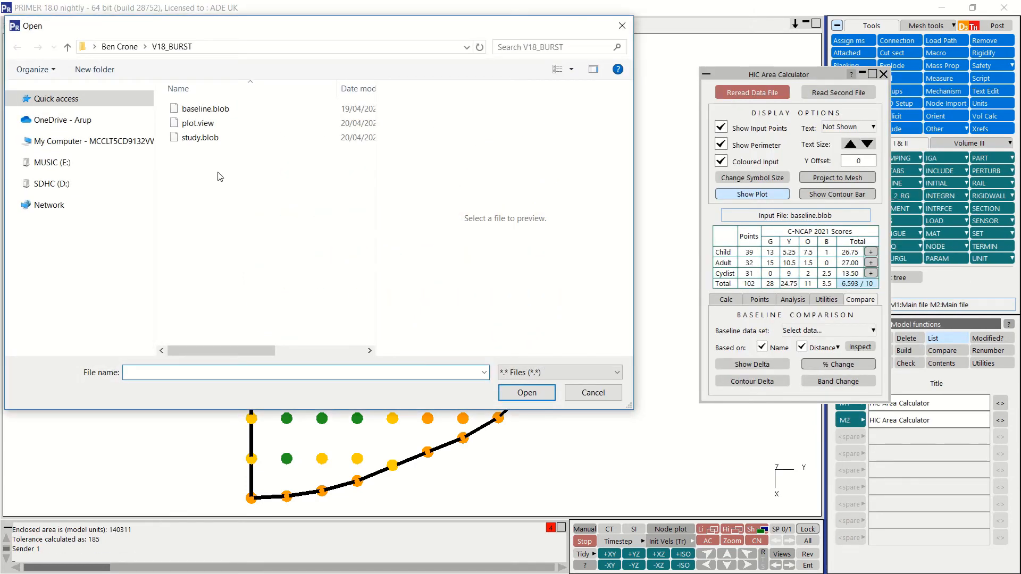
double_click(201, 139)
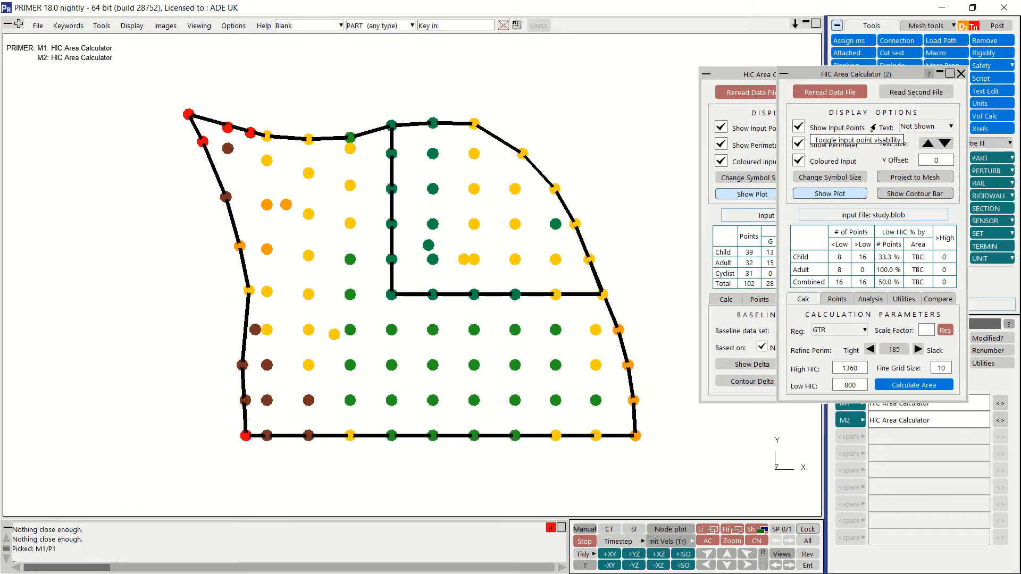
click(849, 331)
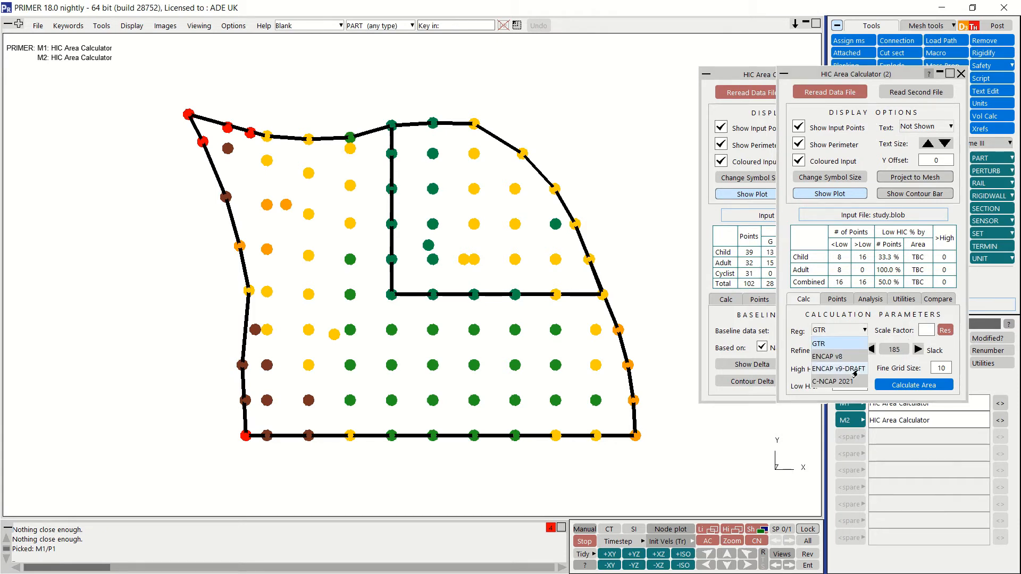
click(833, 381)
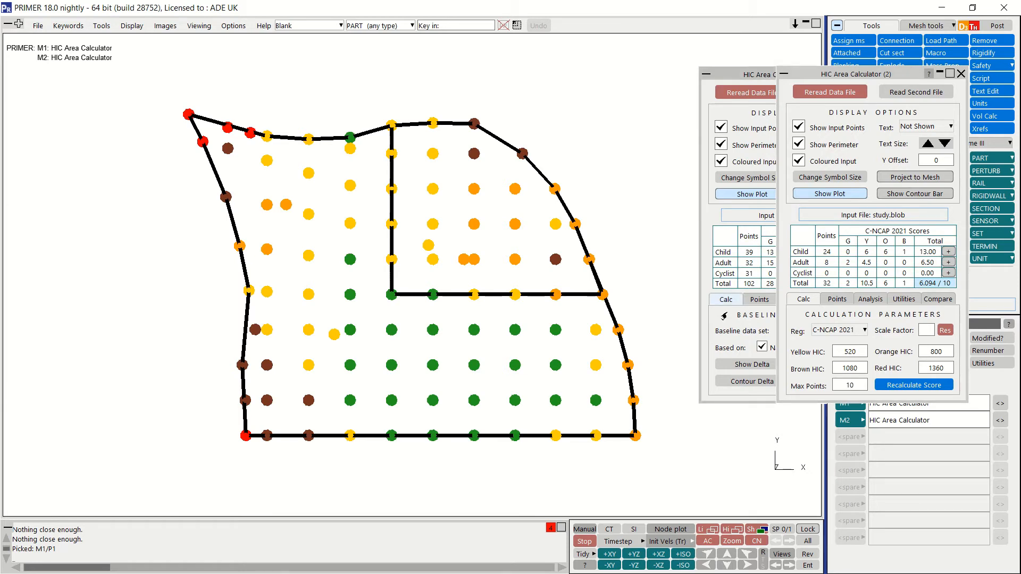
Step: Offset the study.blob points by 25 in Y in plan view, and hide and reshow both data sets' perimeters
click(709, 559)
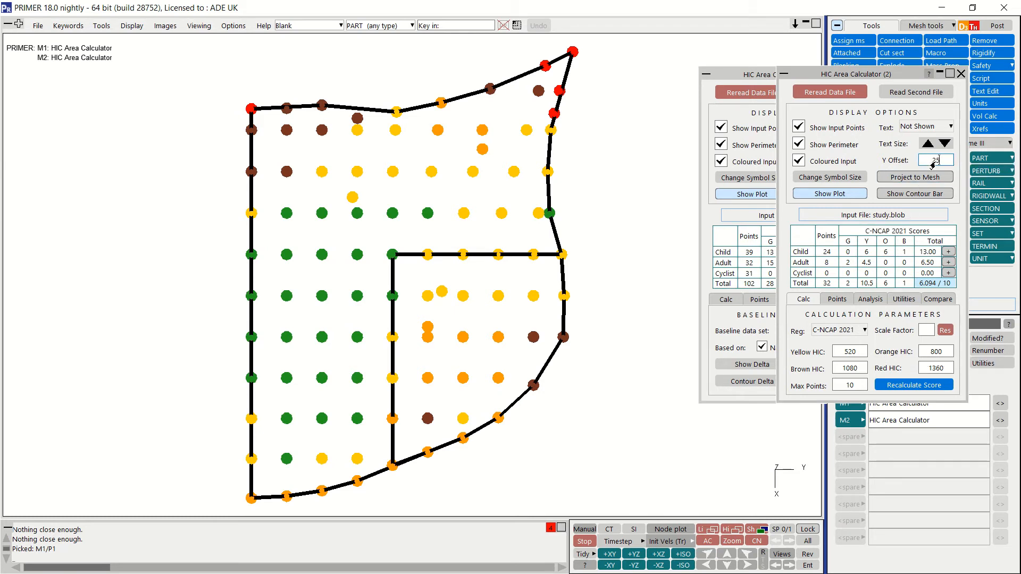
key(Return)
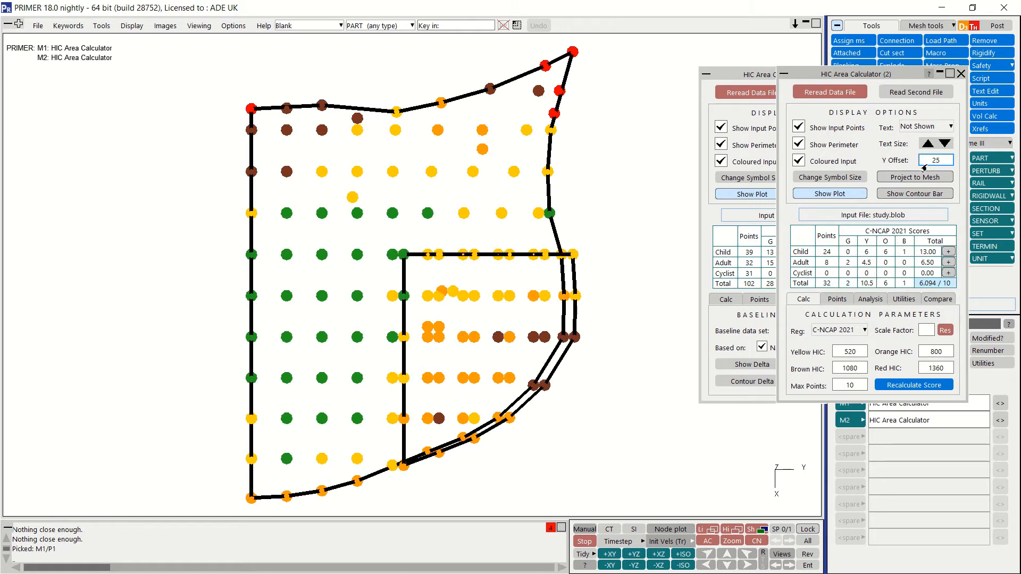
click(798, 144)
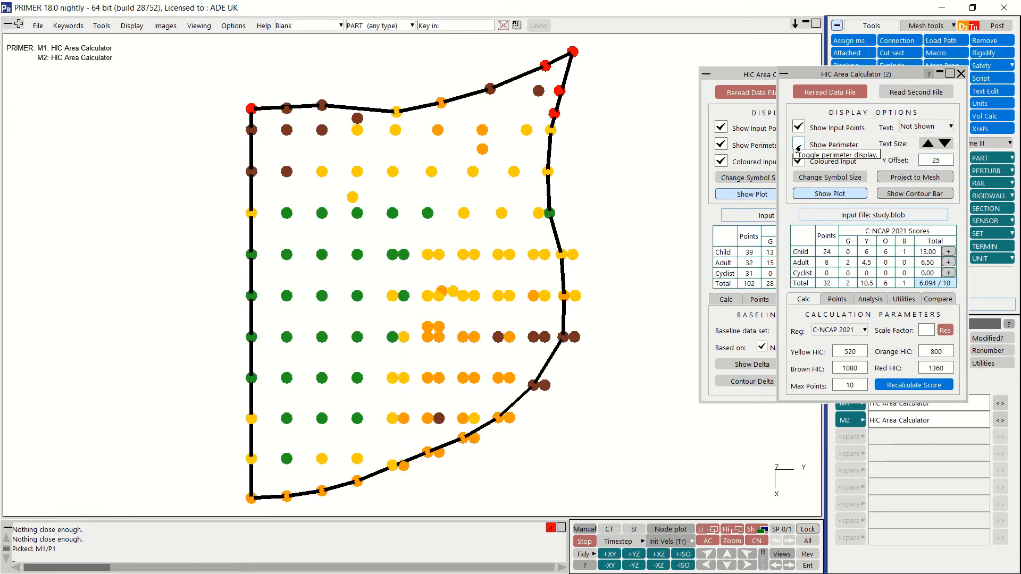
click(721, 145)
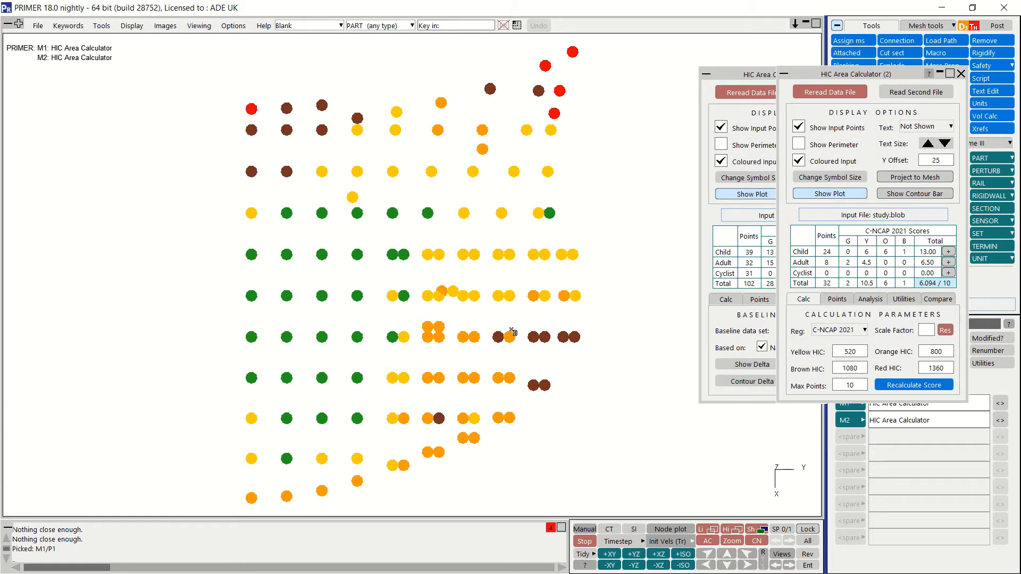
click(799, 144)
click(722, 148)
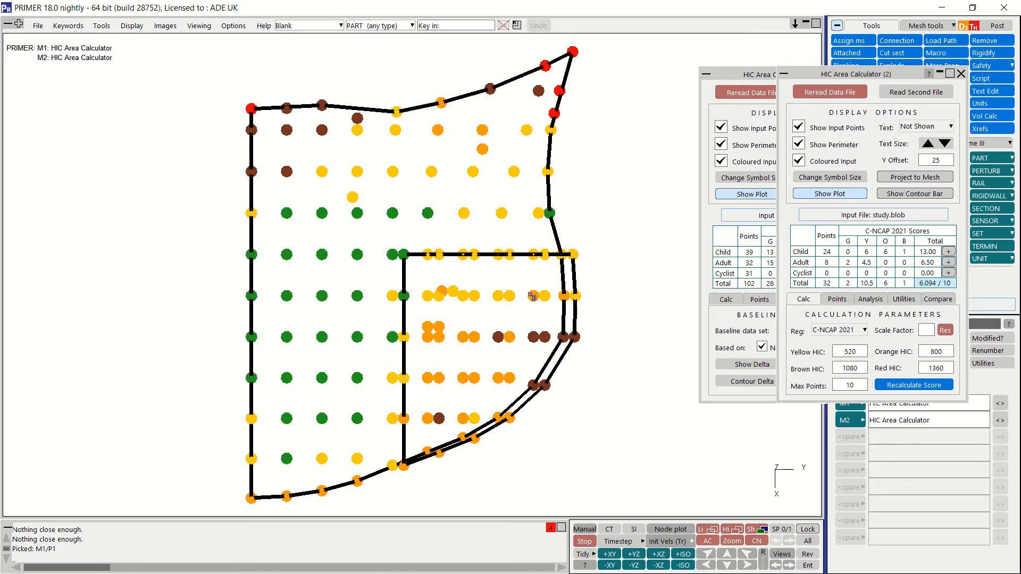
Step: Reset the Y offset of the study.blob points to 0
double_click(936, 160)
text(0)
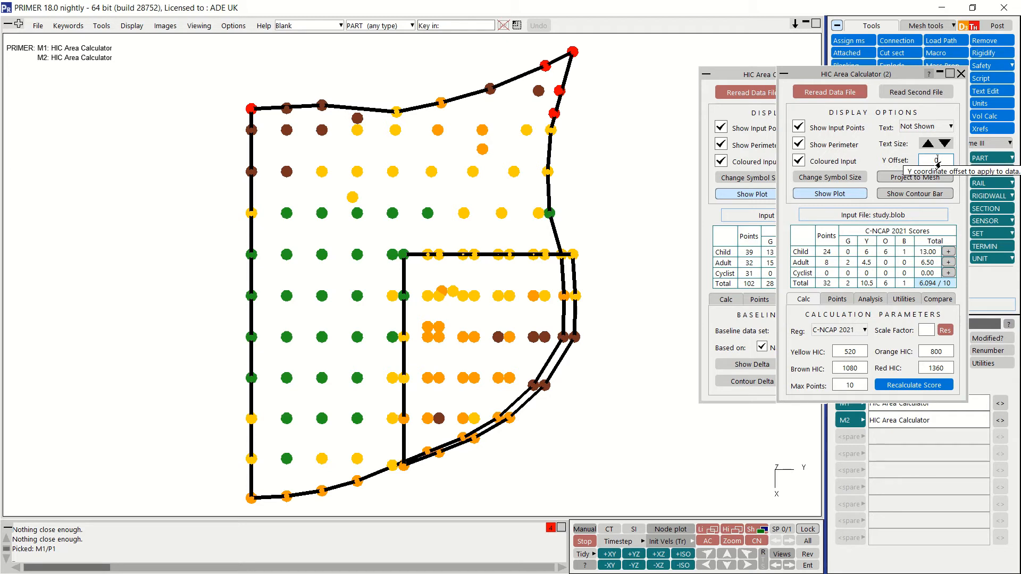
key(Return)
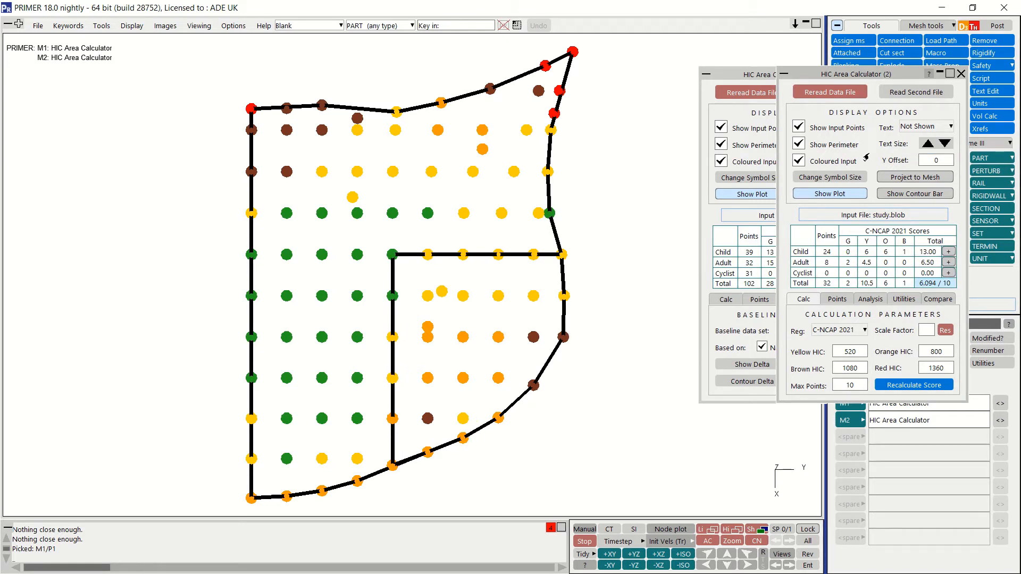
Step: Compare study.blob against the baseline.blob data set by name and distance, and inspect how each point is matched
click(938, 299)
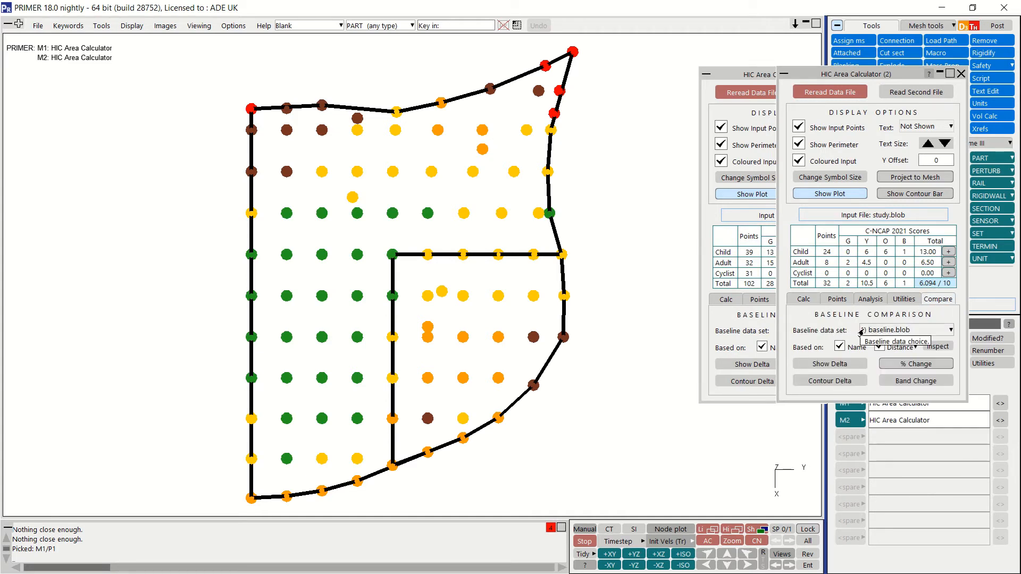
click(926, 330)
click(907, 358)
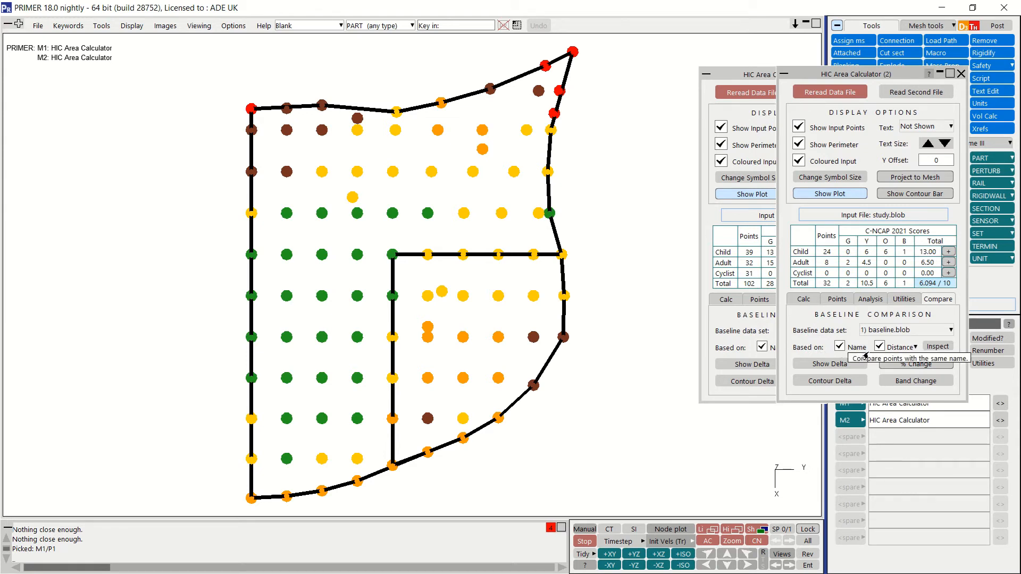
click(914, 349)
click(932, 363)
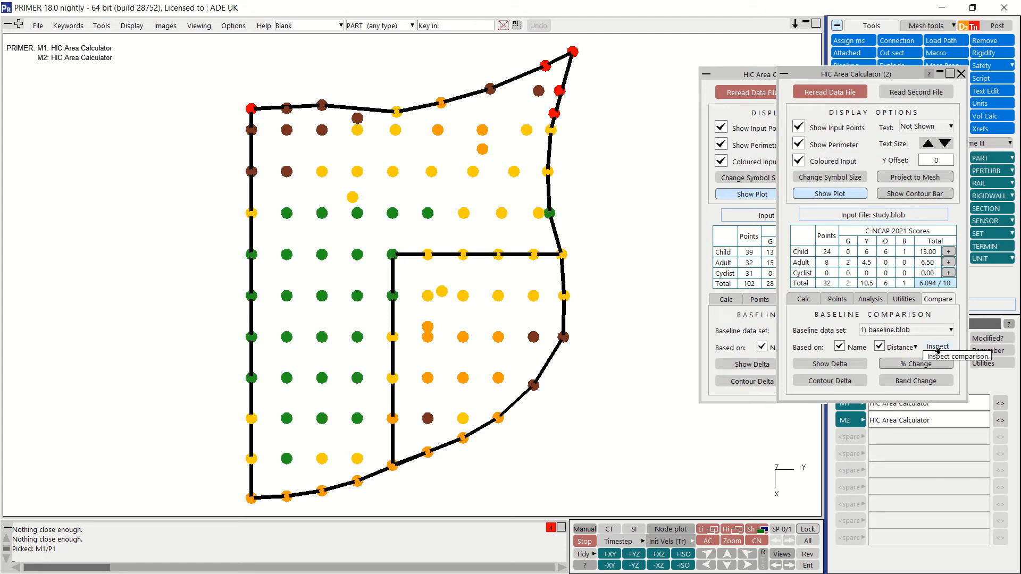
click(938, 348)
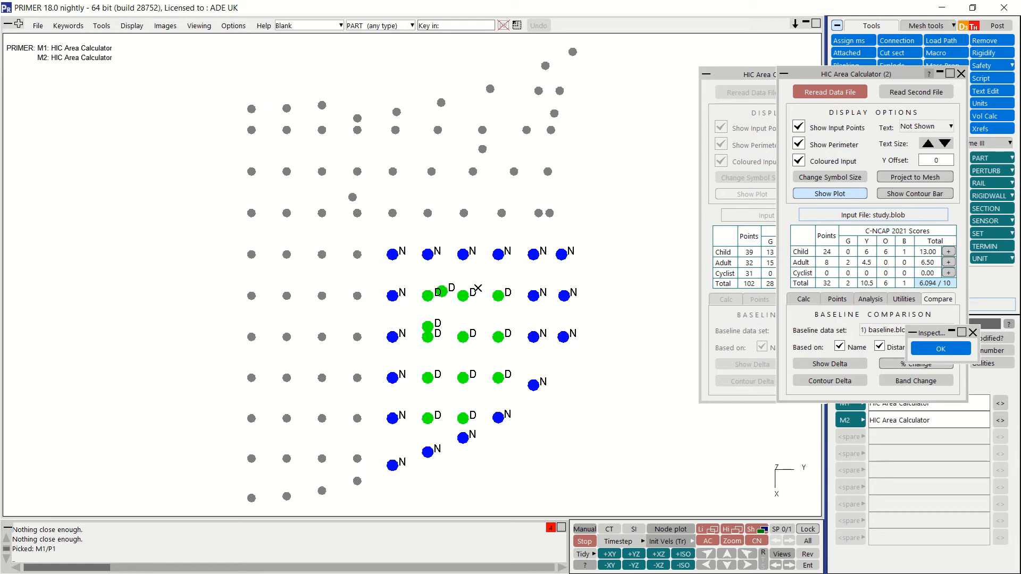
click(924, 351)
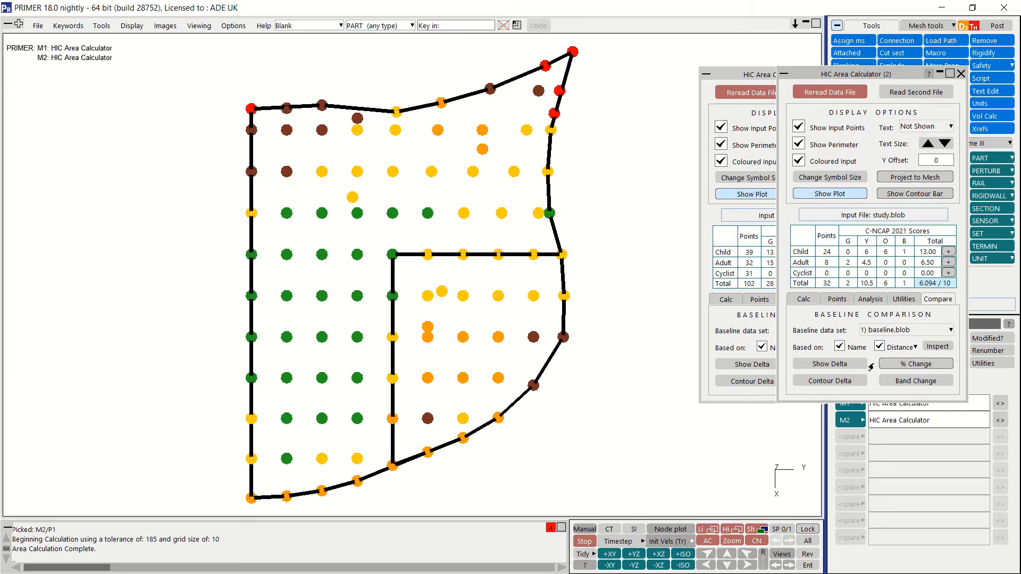
Step: Hide the baseline plot and the study perimeter, and show the HIC deltas, viewing them briefly as percentage changes
click(734, 195)
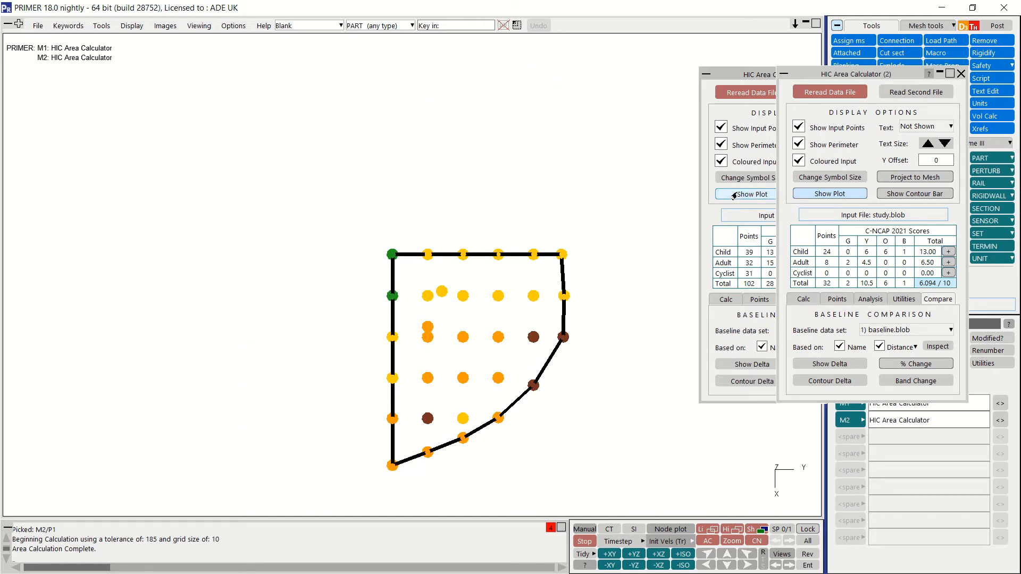
click(798, 145)
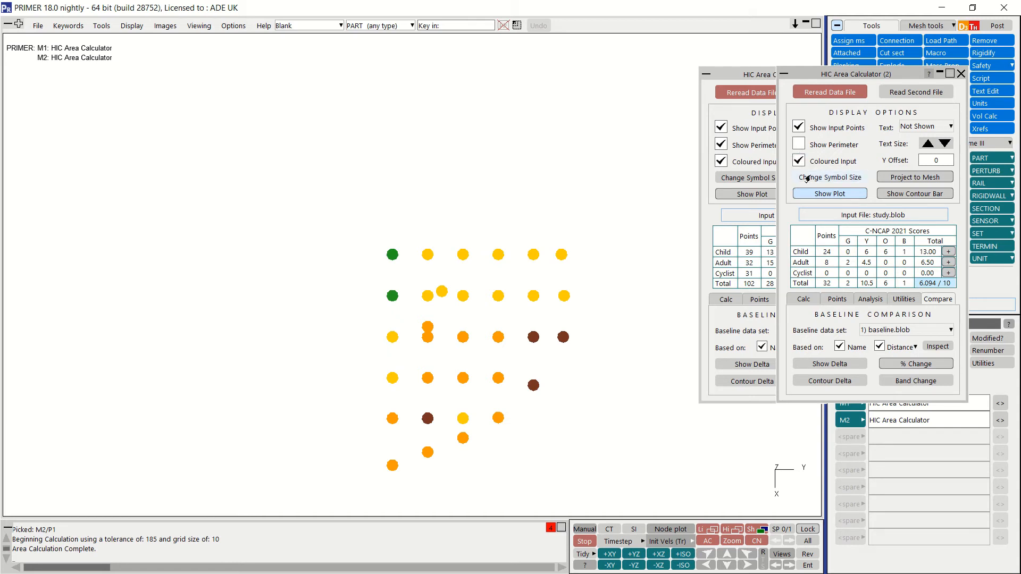
click(799, 367)
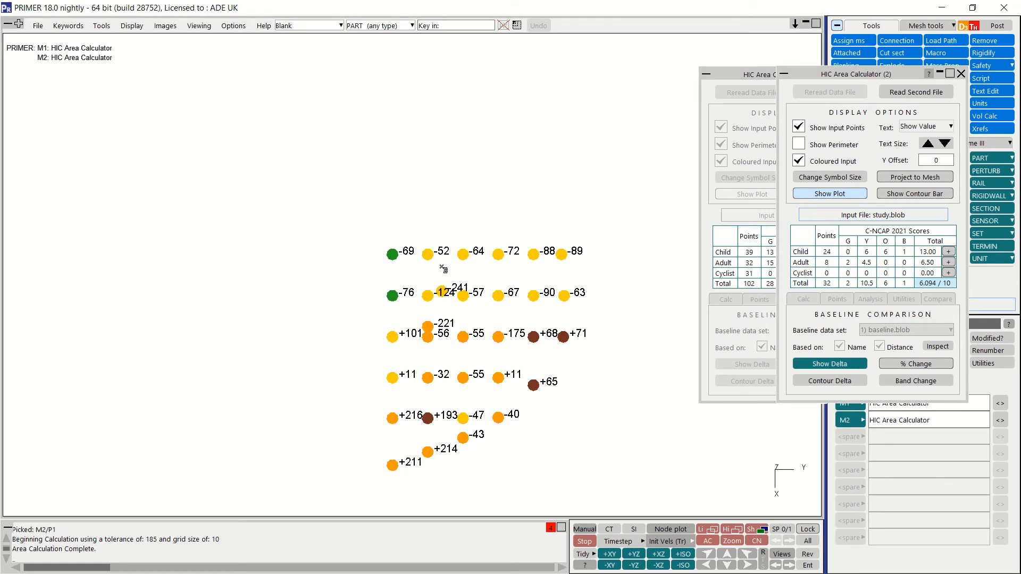
click(937, 368)
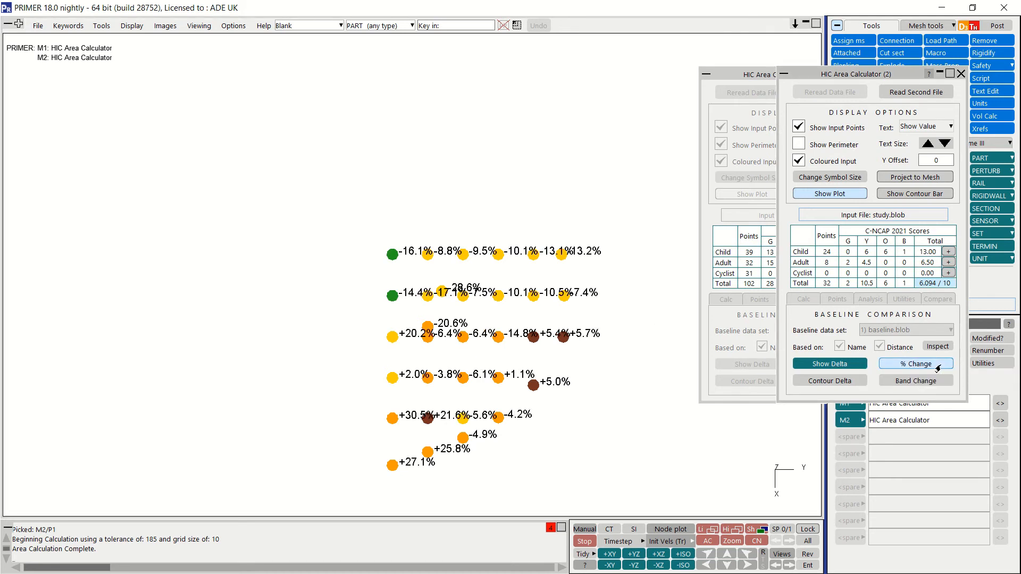
click(938, 367)
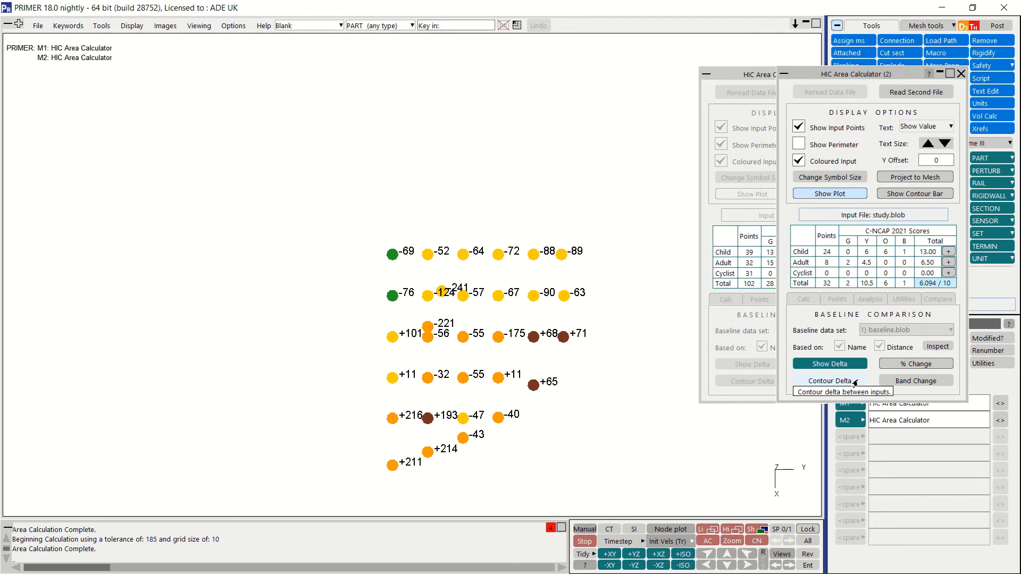
Step: Contour the HIC delta between the two inputs, toggling the zero values to black and back to white
click(855, 382)
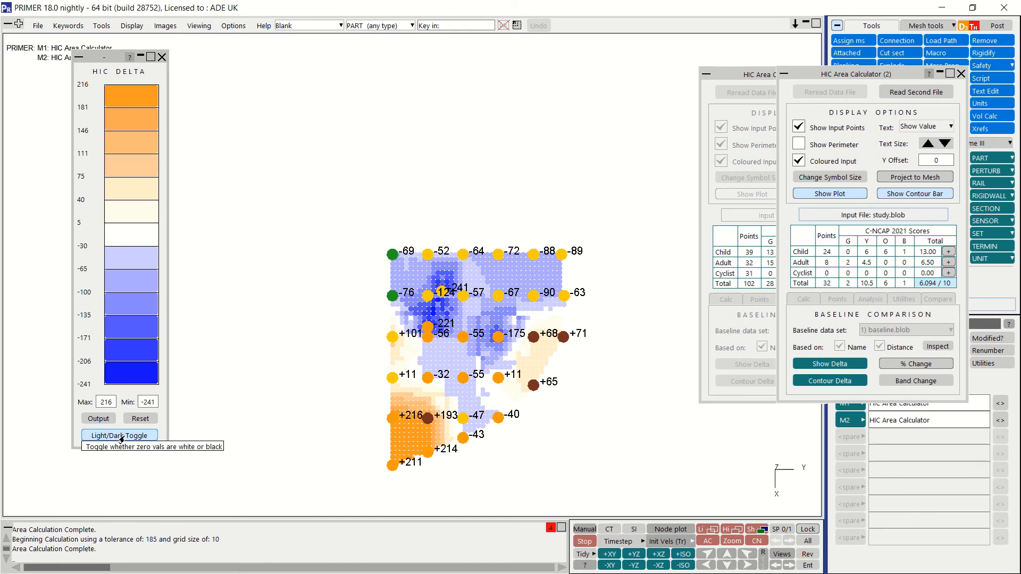
click(149, 435)
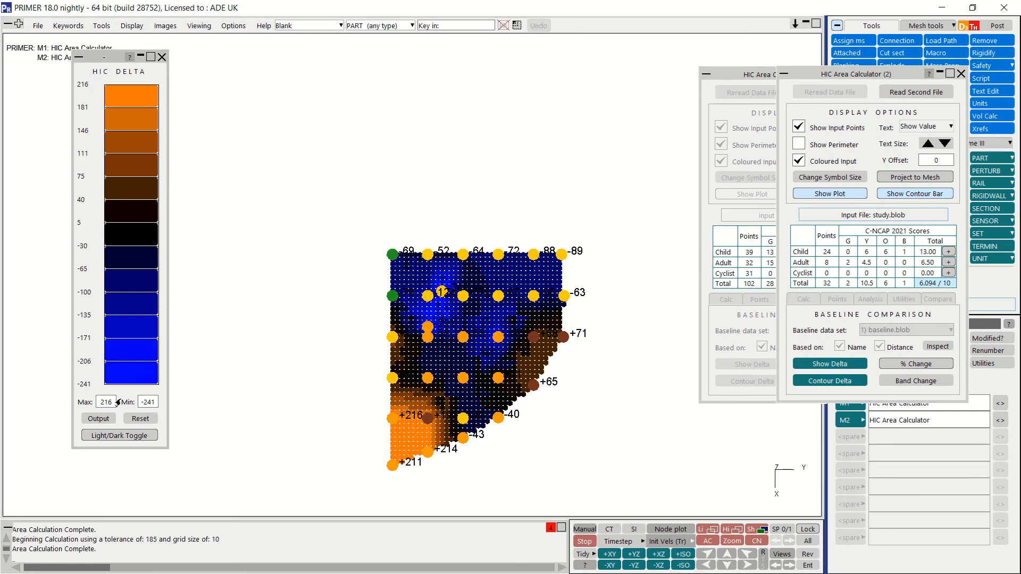
click(118, 436)
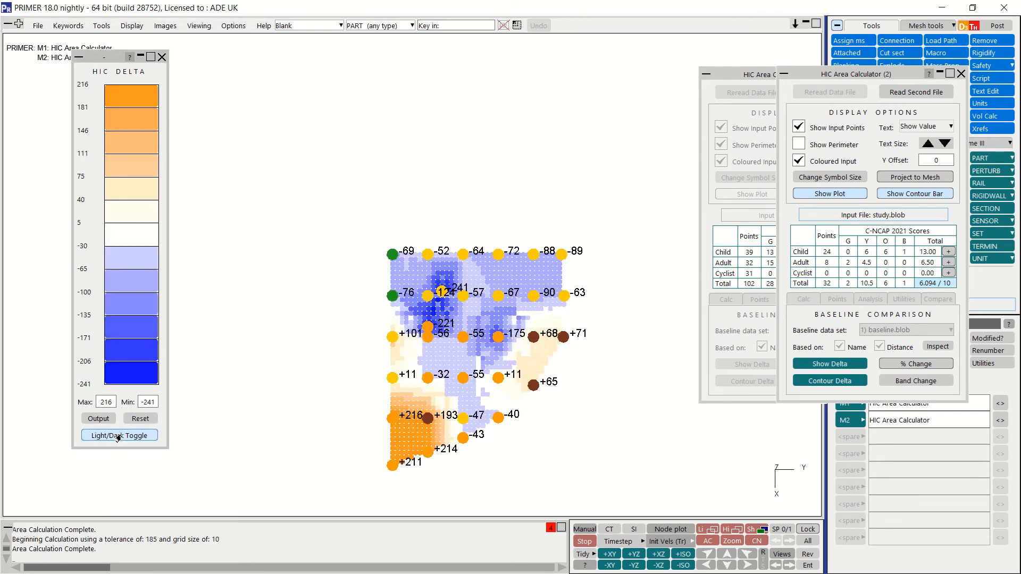
Step: Turn off the delta contour and the HIC deltas, and highlight the study.blob points whose band got better than the baseline
click(819, 382)
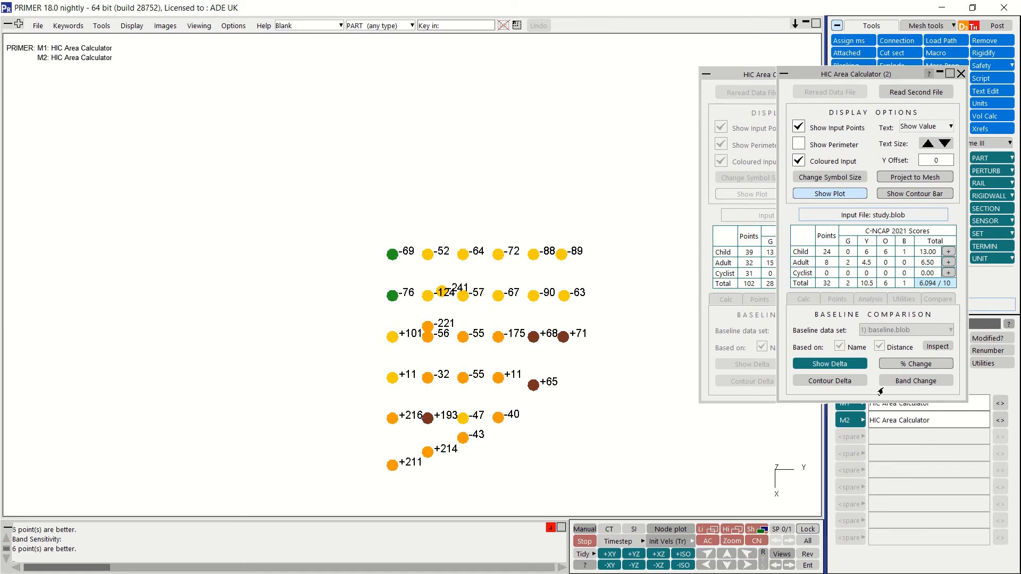
click(856, 367)
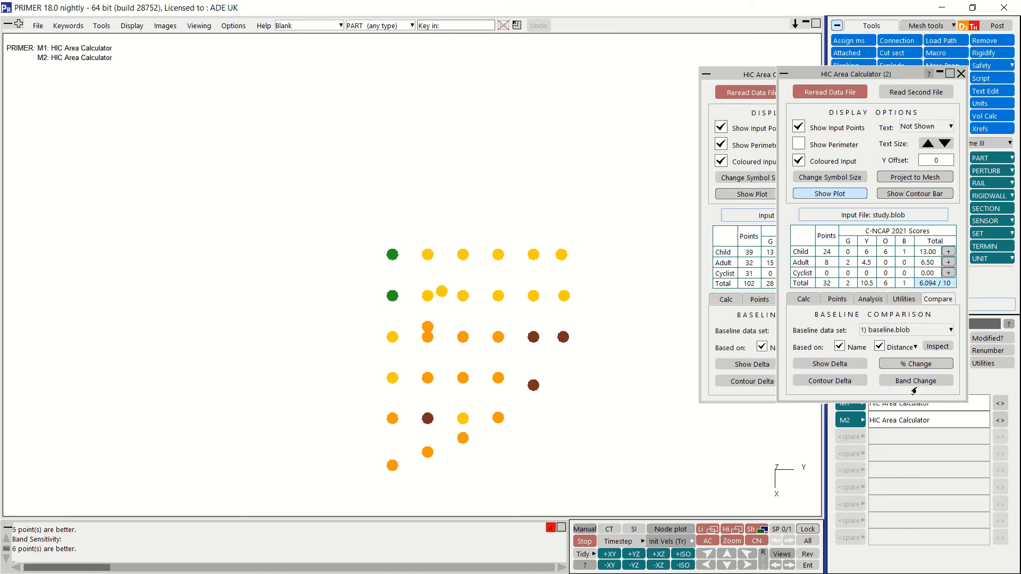
click(915, 382)
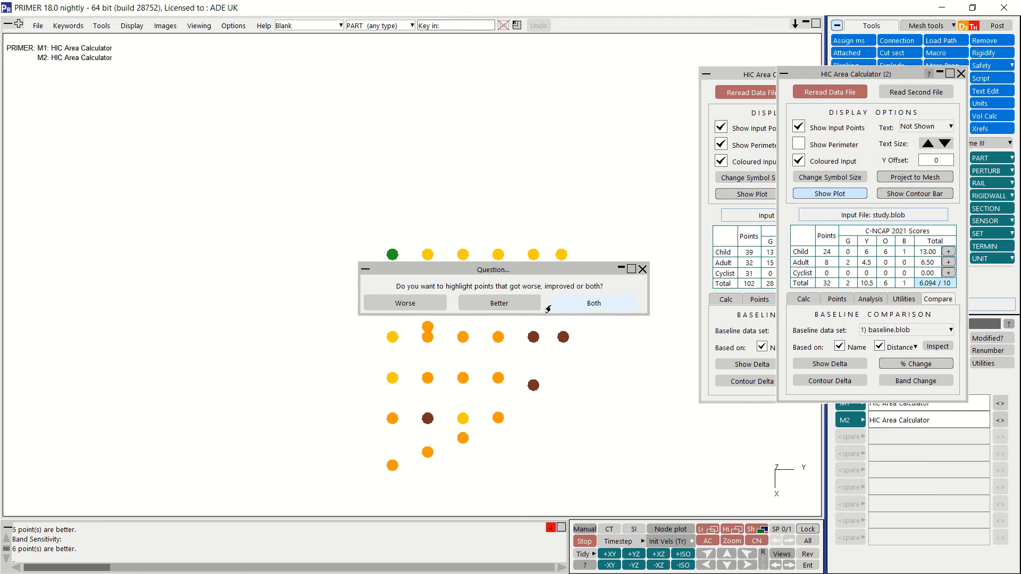
click(516, 302)
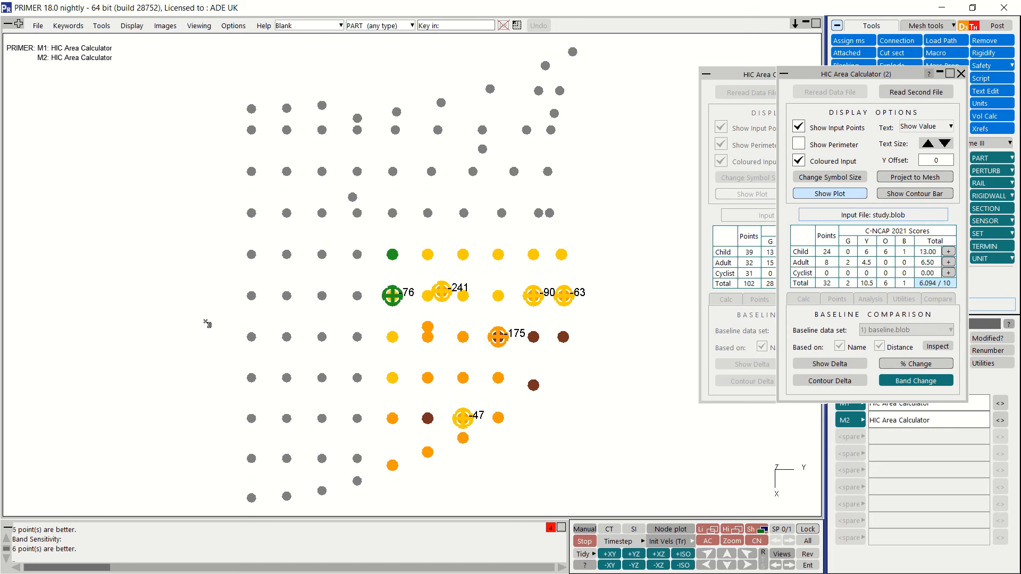
Step: Switch the band change highlighting to the study.blob points that got worse than the baseline
click(898, 382)
click(897, 382)
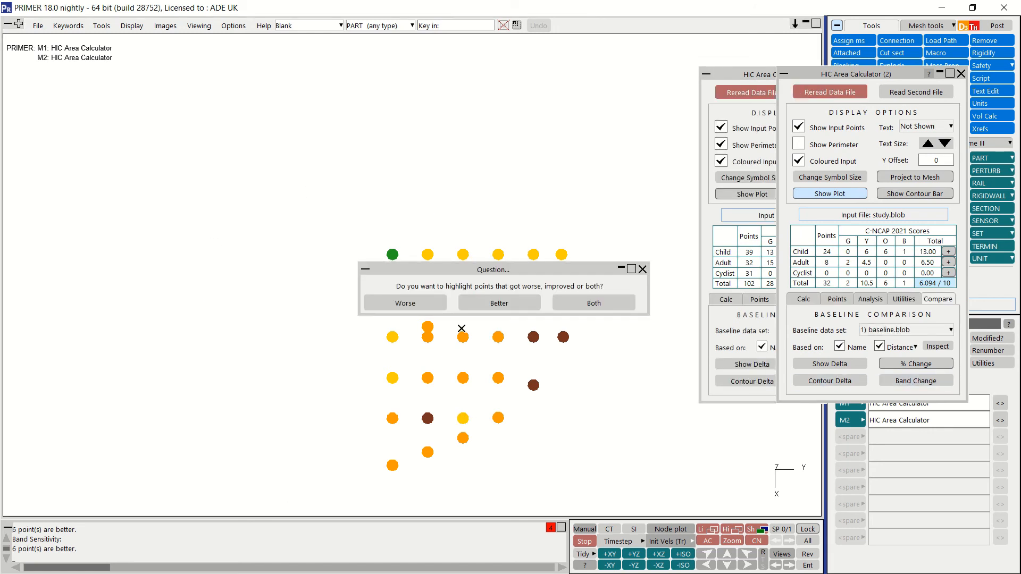
click(402, 300)
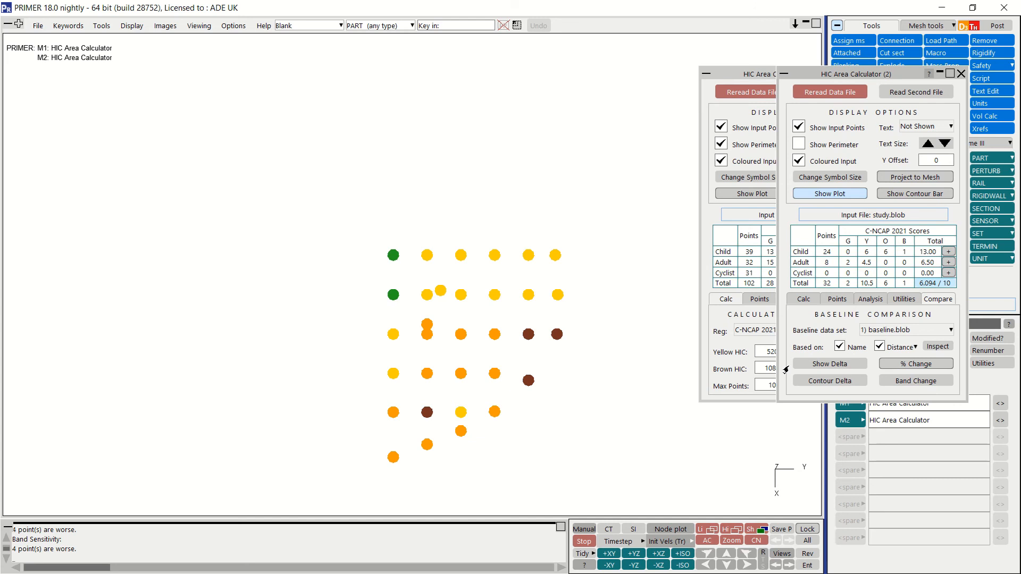
click(889, 364)
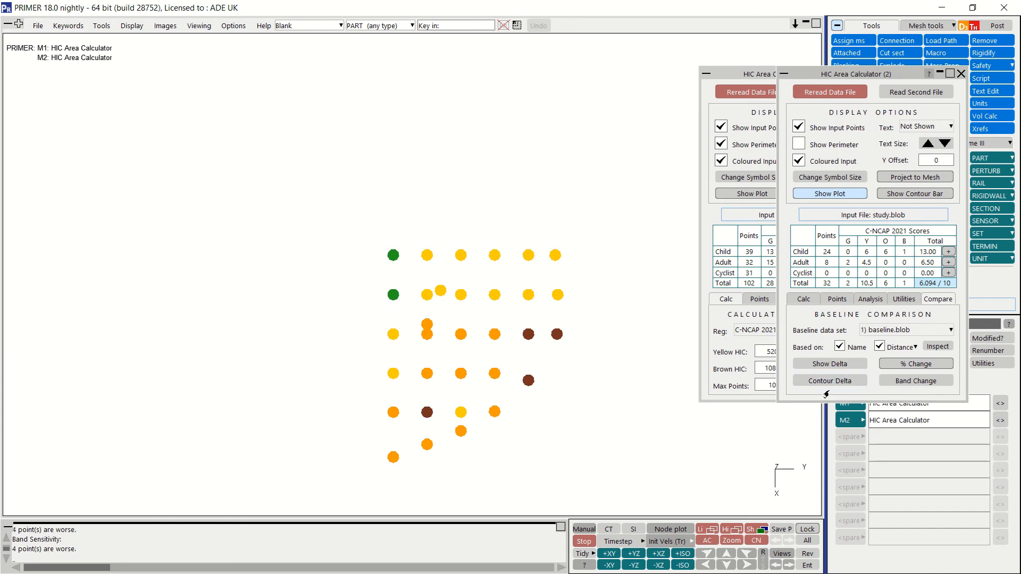